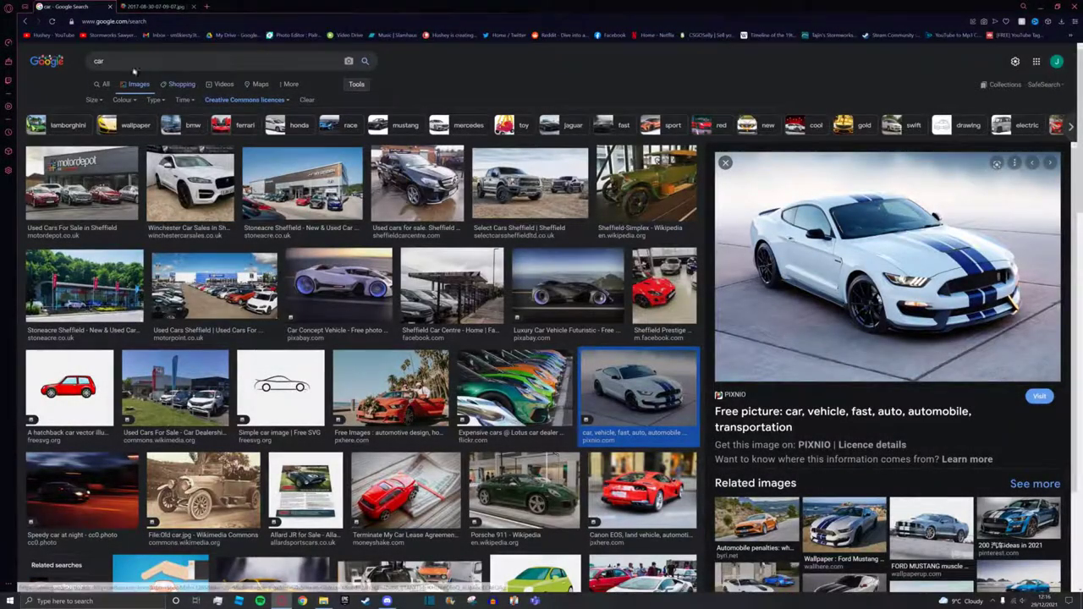
Reselect the 'car' image search query and check the usage-rights licence filter options
click(118, 64)
double_click(96, 62)
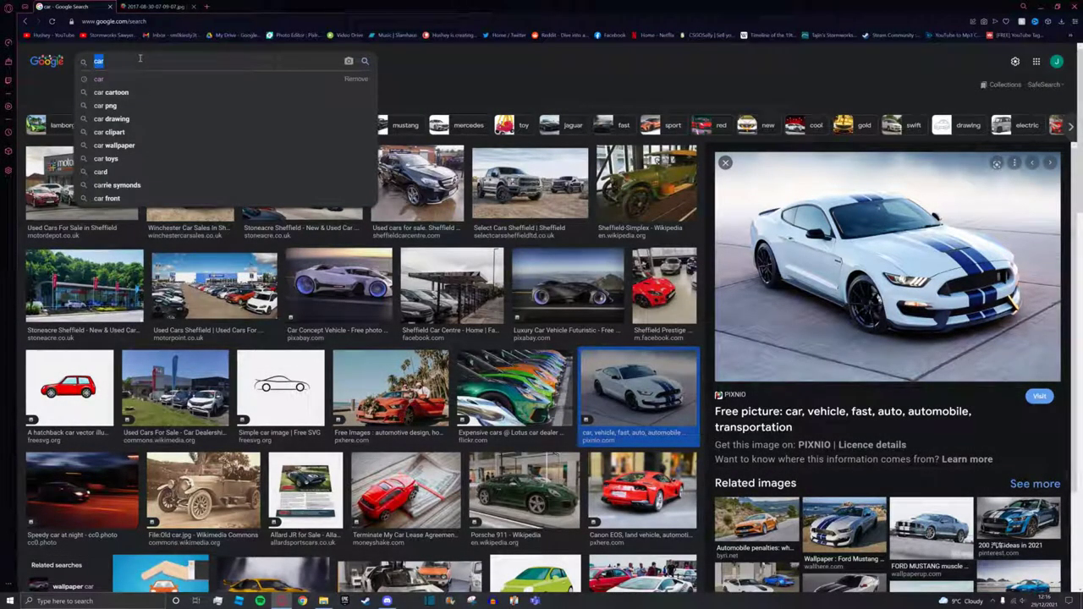
click(500, 84)
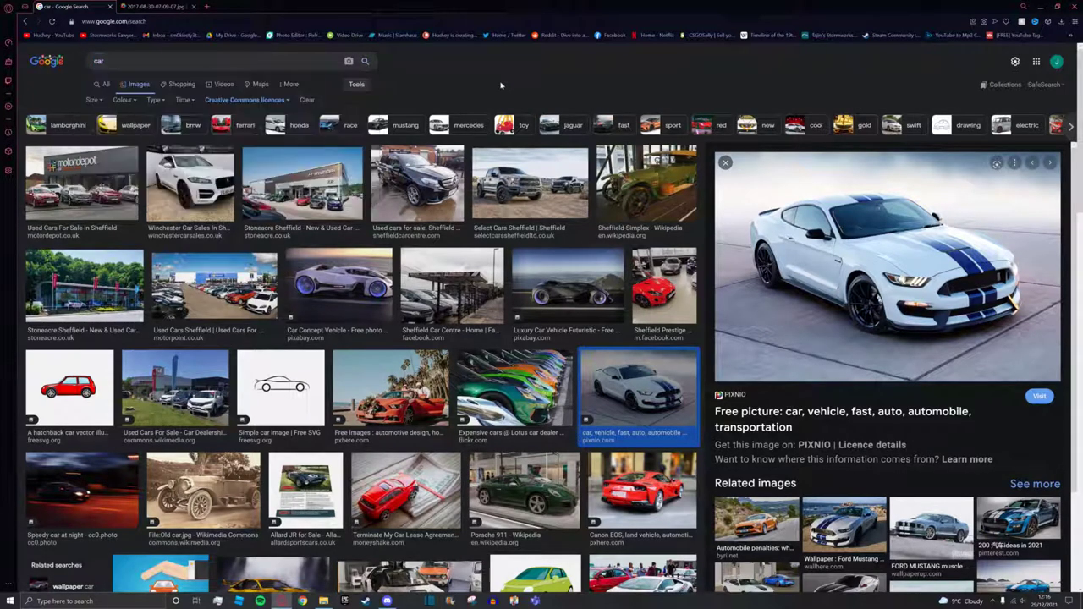
click(252, 101)
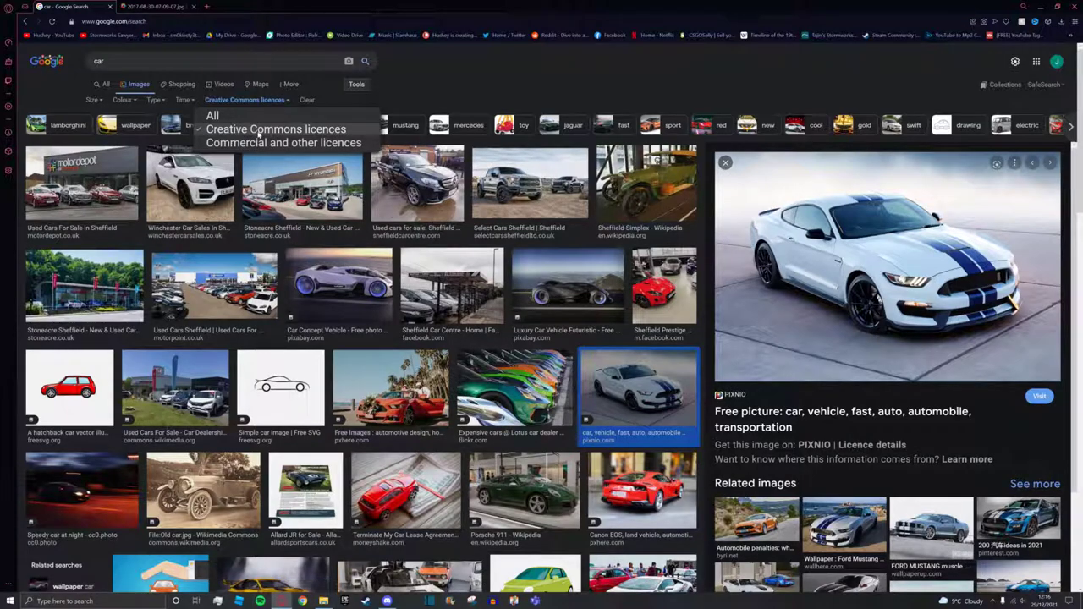
click(420, 84)
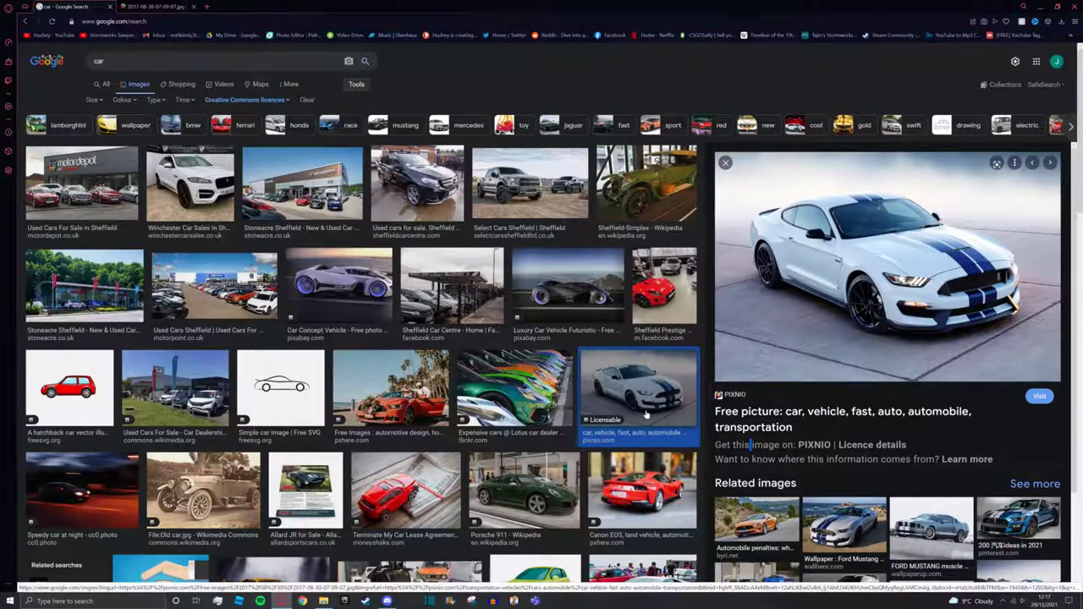
Open the white Mustang photo in a new tab and save it as a JPEG to Downloads
right_click(632, 389)
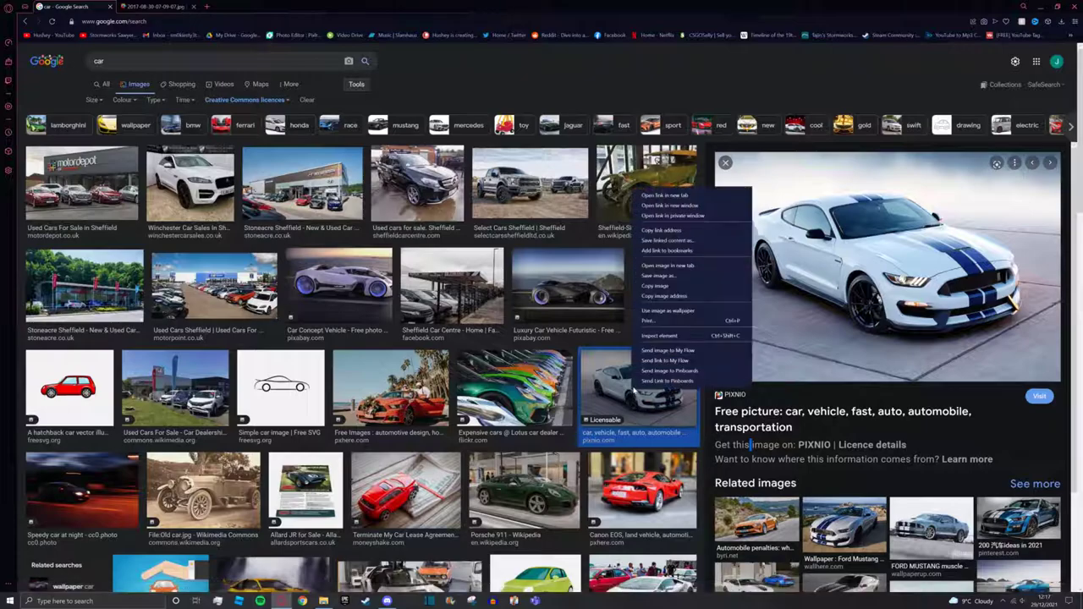
click(671, 268)
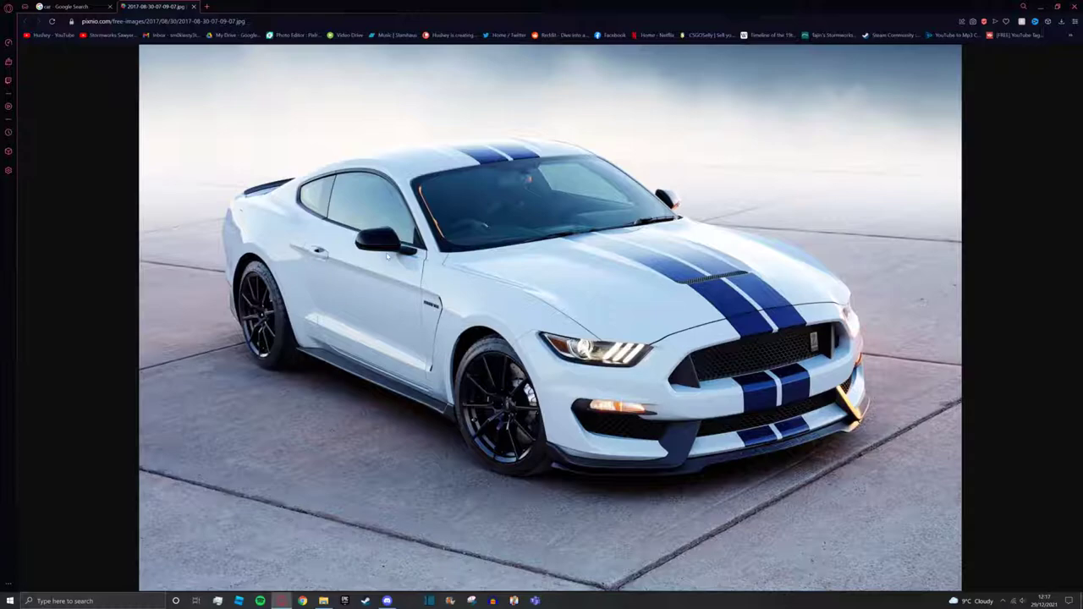
right_click(383, 262)
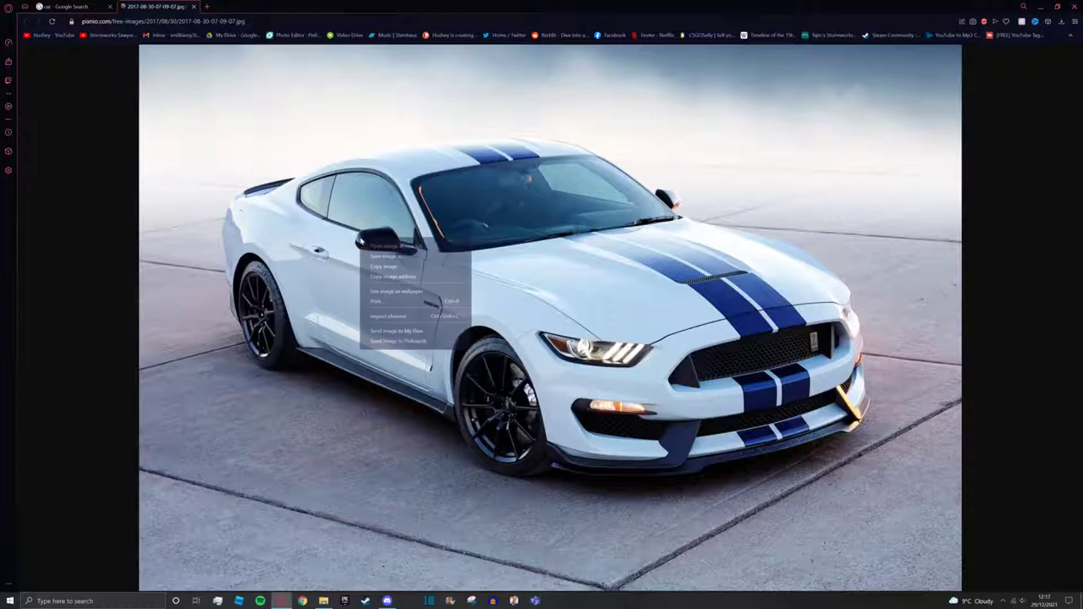
click(382, 256)
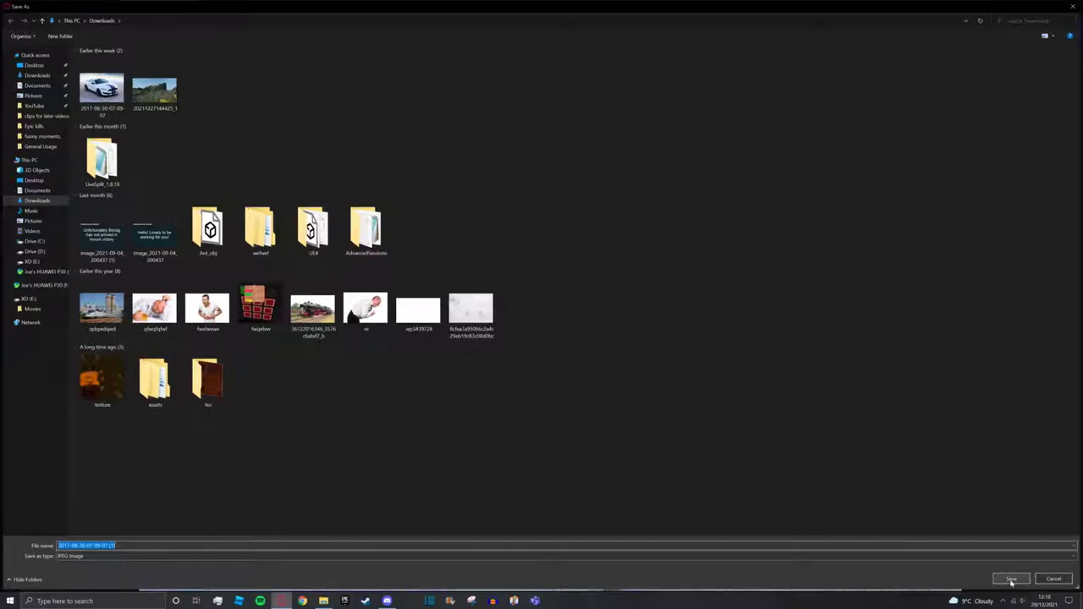
click(1011, 582)
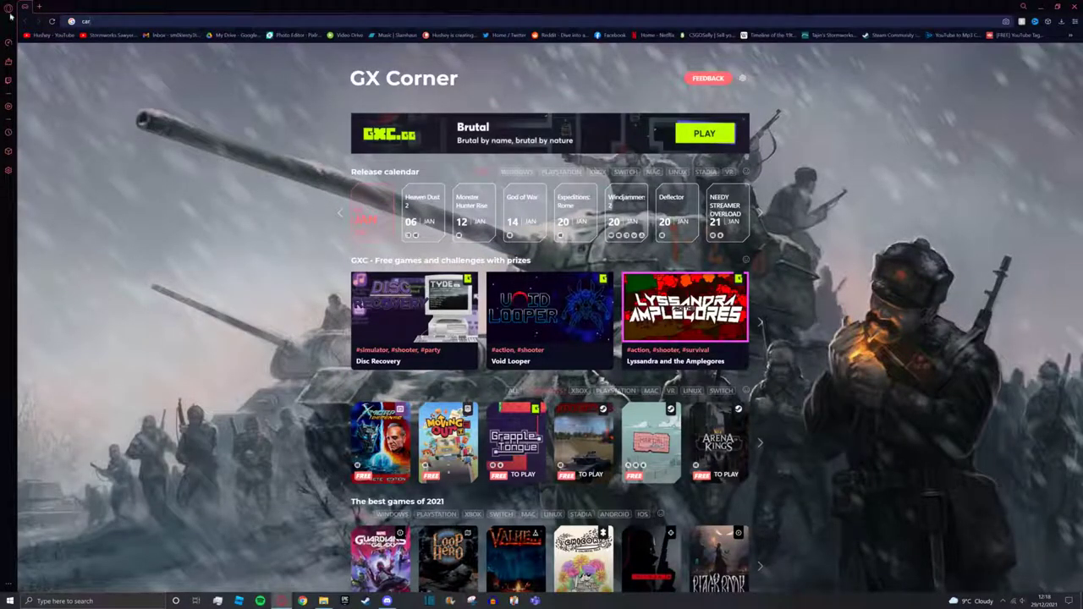
Switch to Tajin's Stormworks Toolbox and select its paint.php page address
click(50, 9)
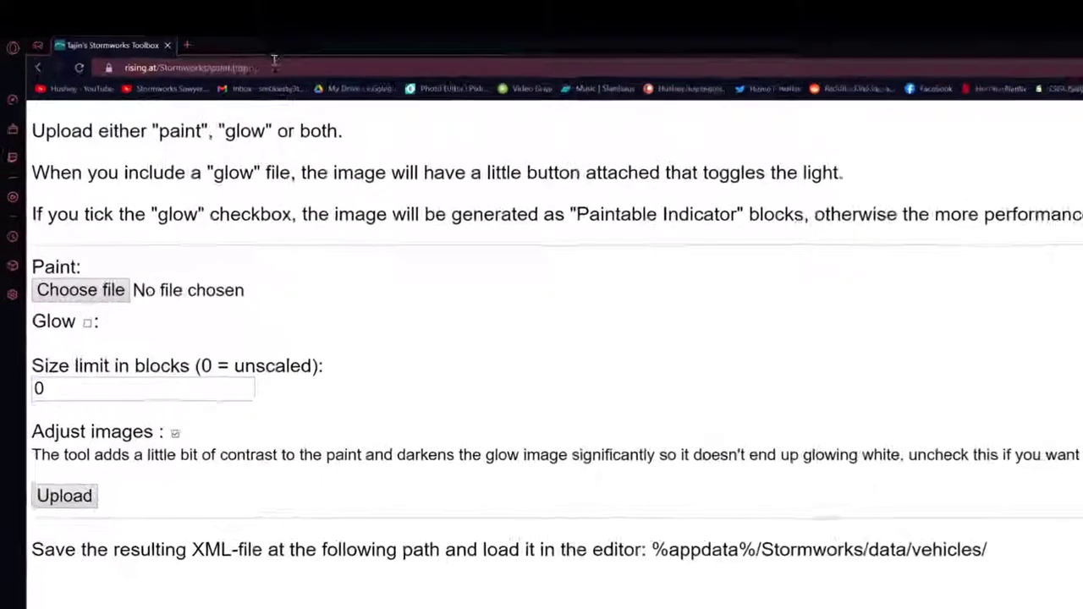
click(274, 63)
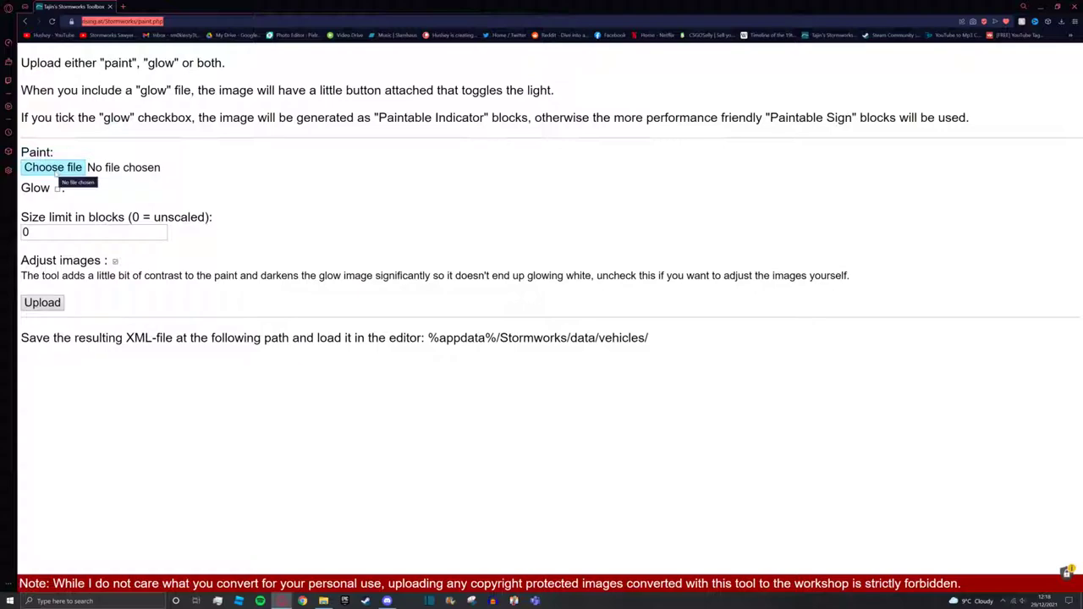
click(60, 167)
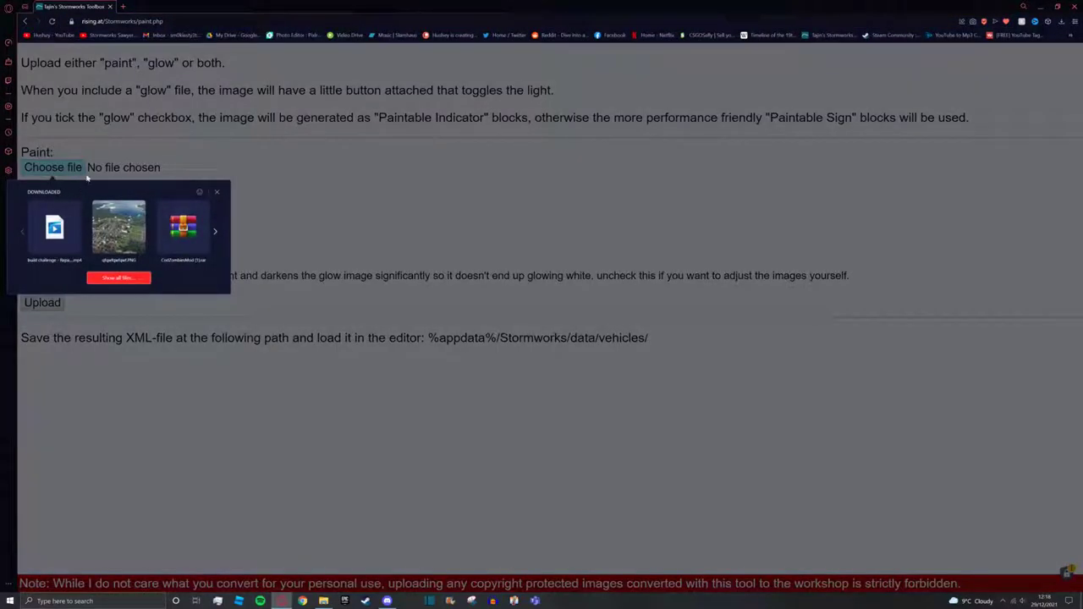
click(119, 279)
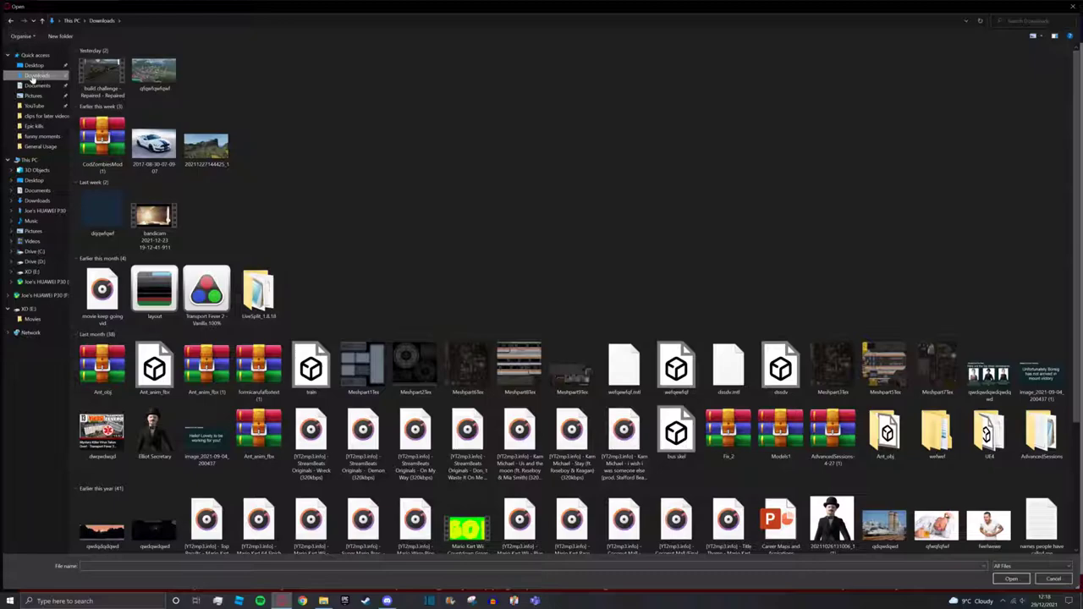
click(154, 144)
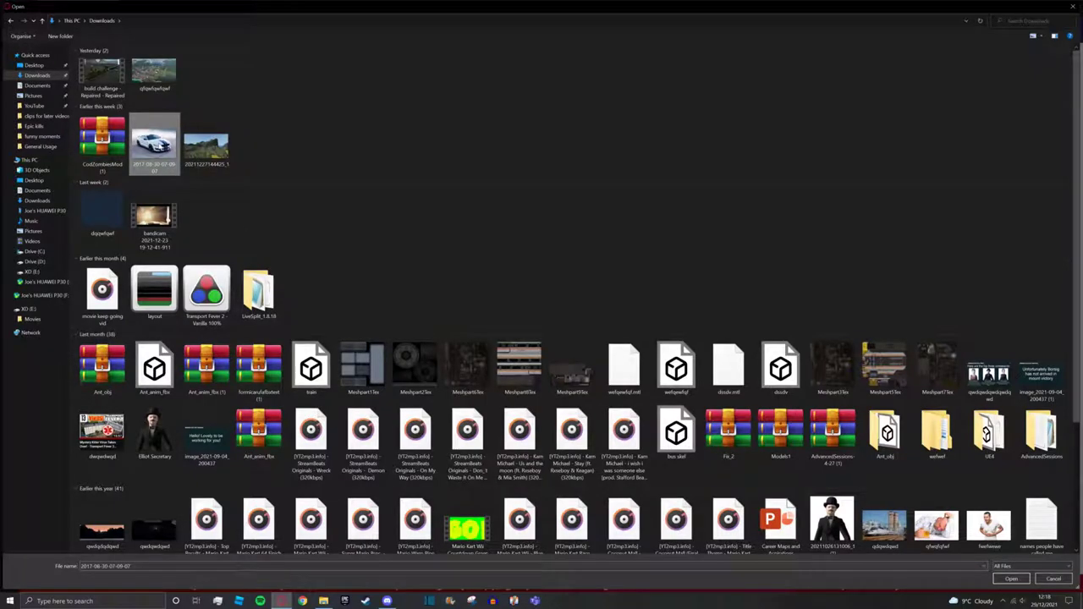
double_click(155, 145)
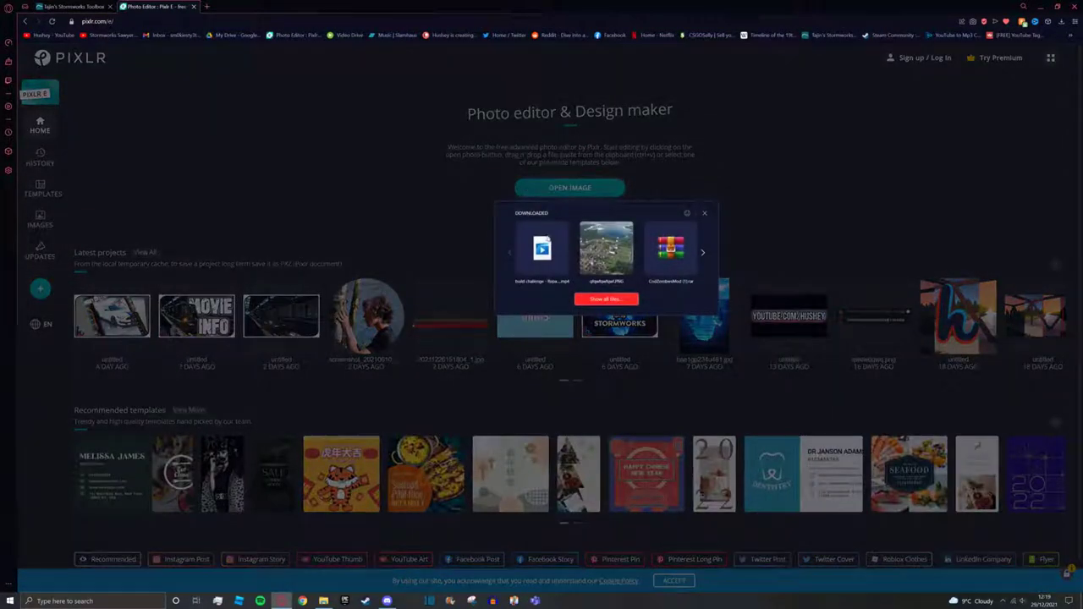
Apply Auto pop to the city image in Pixlr E, then close the editor tab
double_click(669, 245)
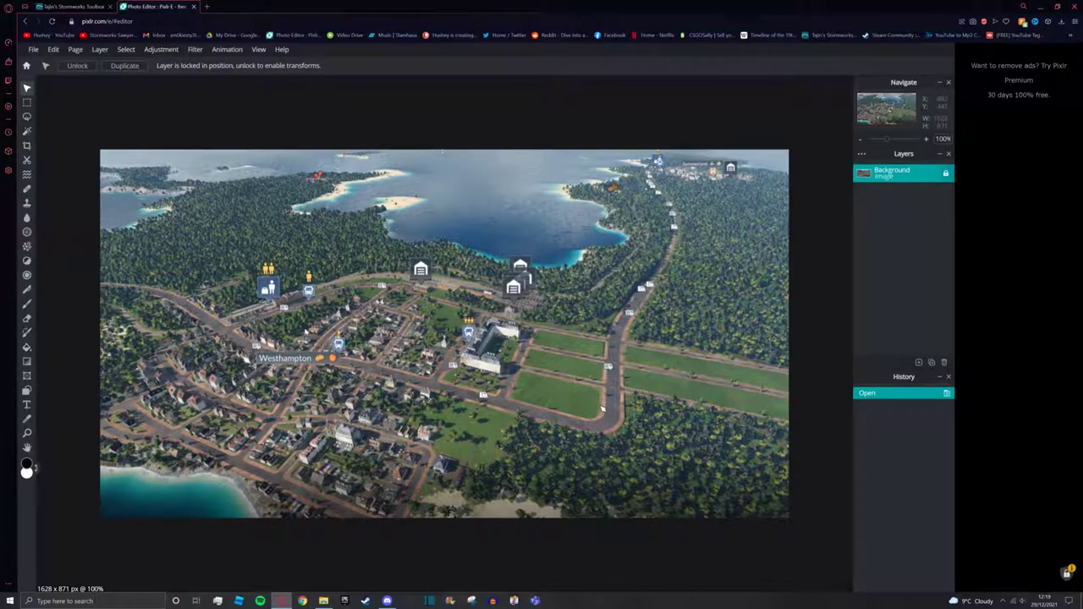
click(161, 49)
click(170, 75)
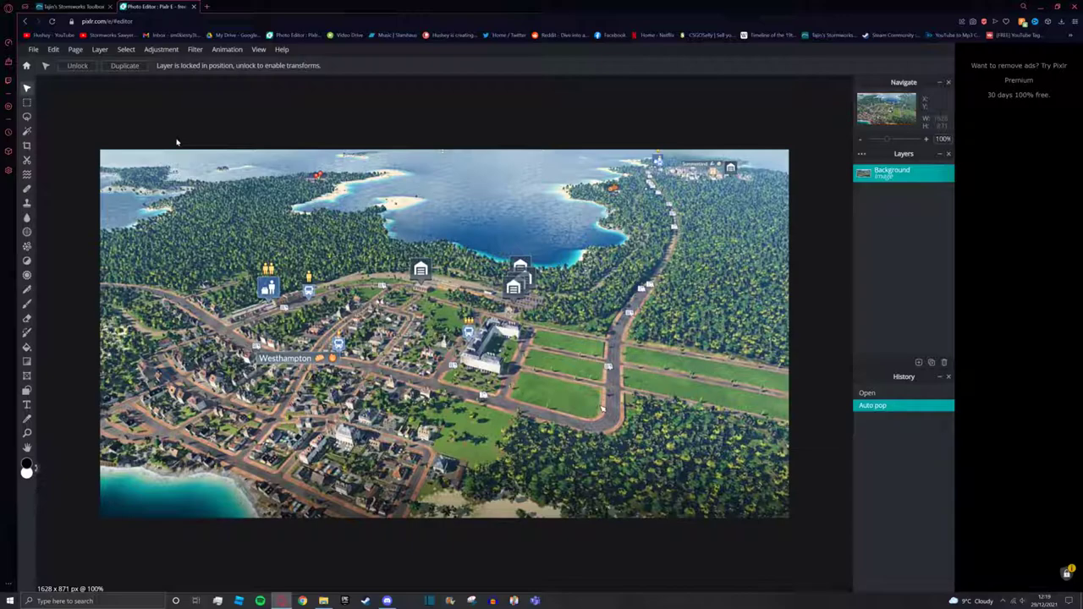
click(194, 7)
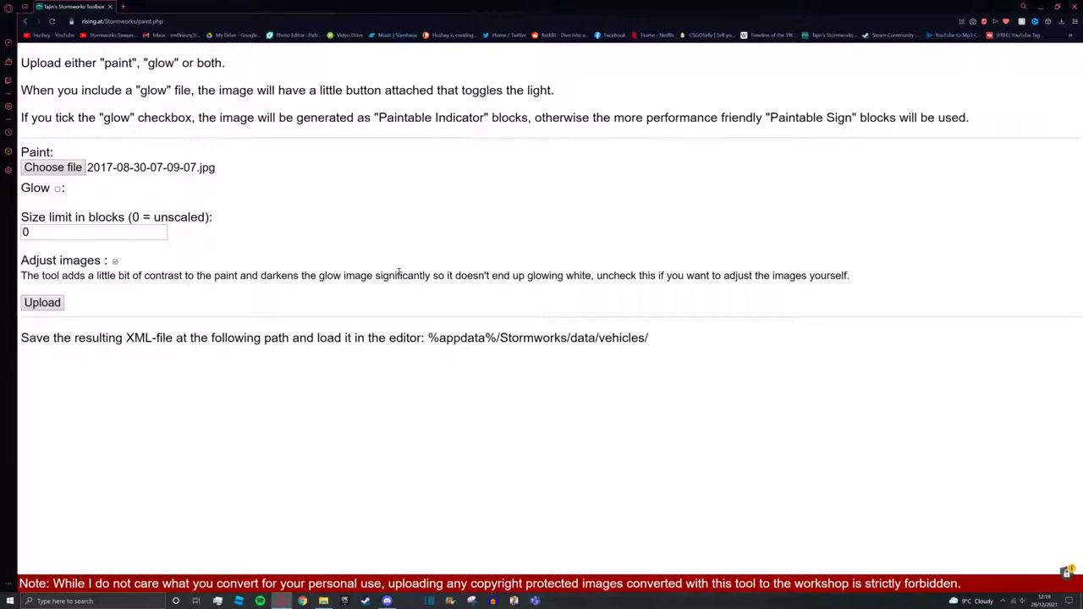
Check the photo's width in File Explorer and enter 1945 as the size limit in blocks
click(97, 236)
key(super+e)
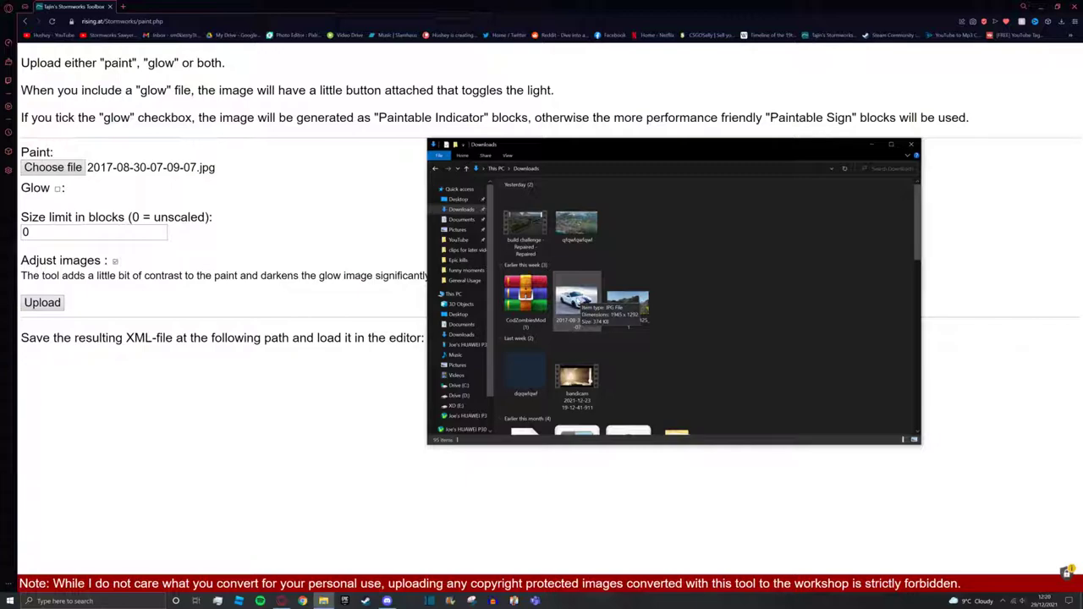
click(105, 232)
key(BackSpace)
text(19)
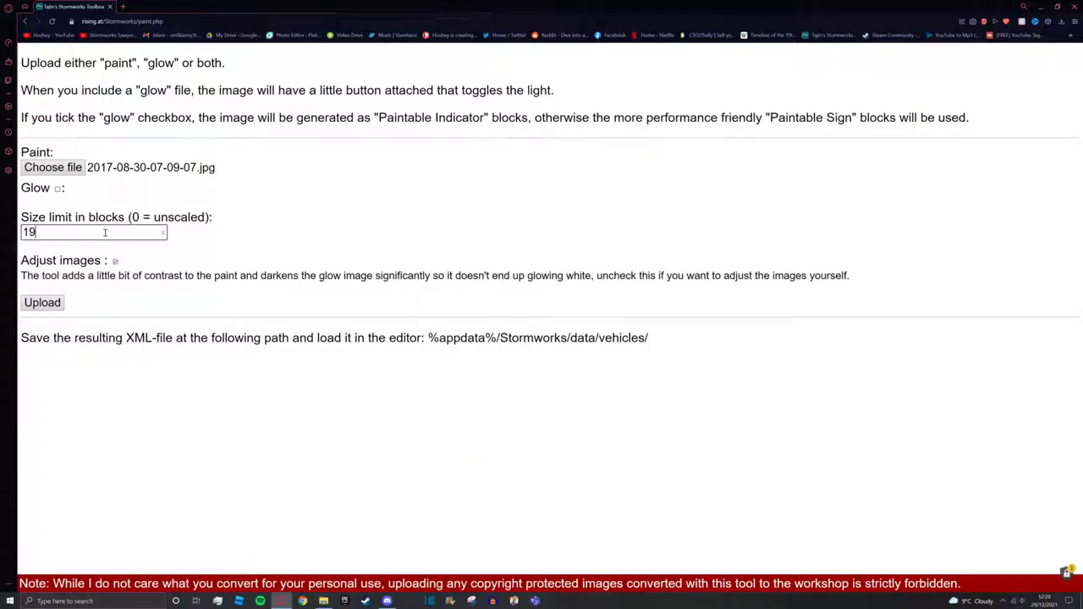
text(45)
Calculate 1945/4 as 486.25 using Windows search and Bing's calculator
key(super)
text(1945/4)
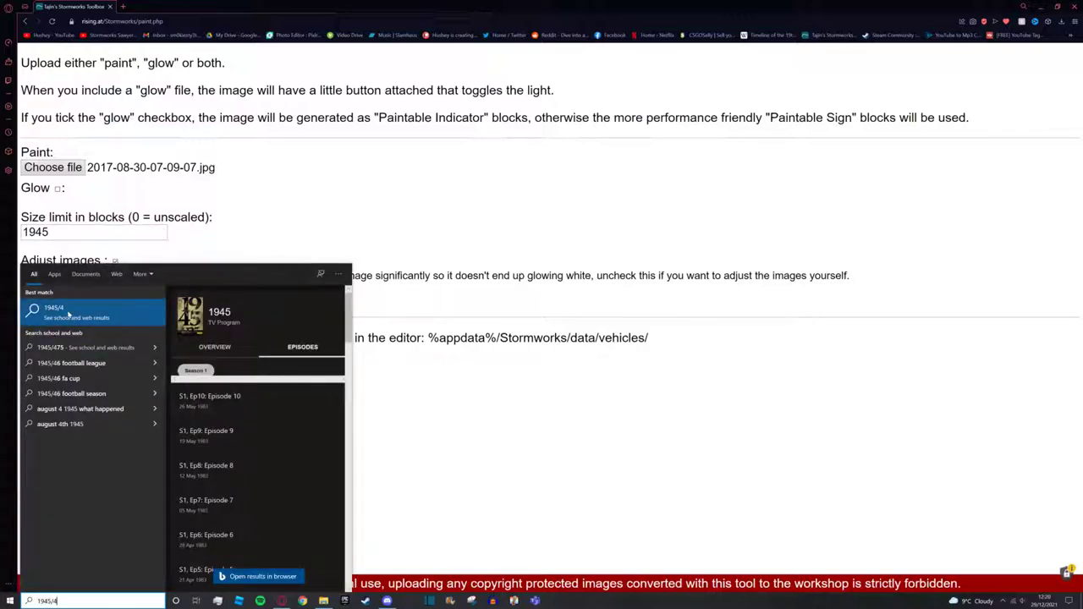
key(Escape)
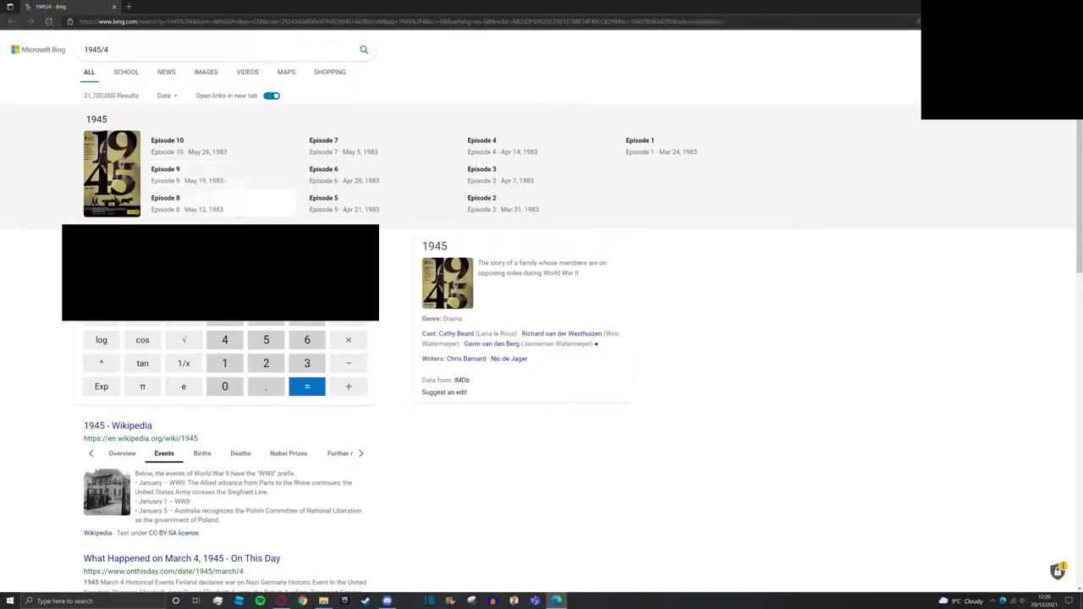
drag(302, 360, 336, 361)
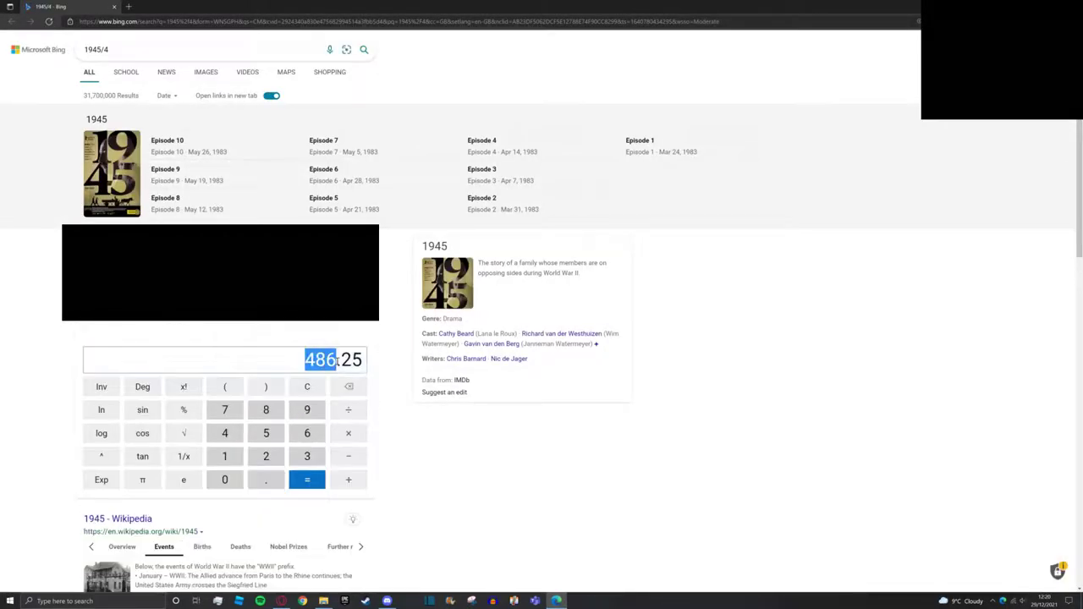
click(336, 361)
Trim the size limit to 194 and convert the car photo into generated.xml
click(114, 7)
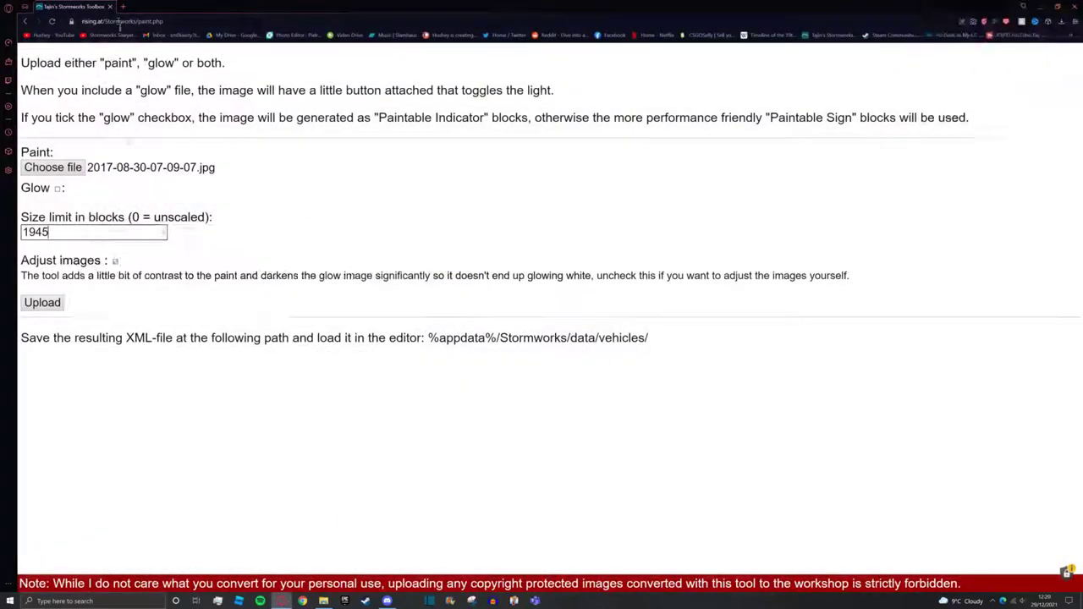
key(BackSpace)
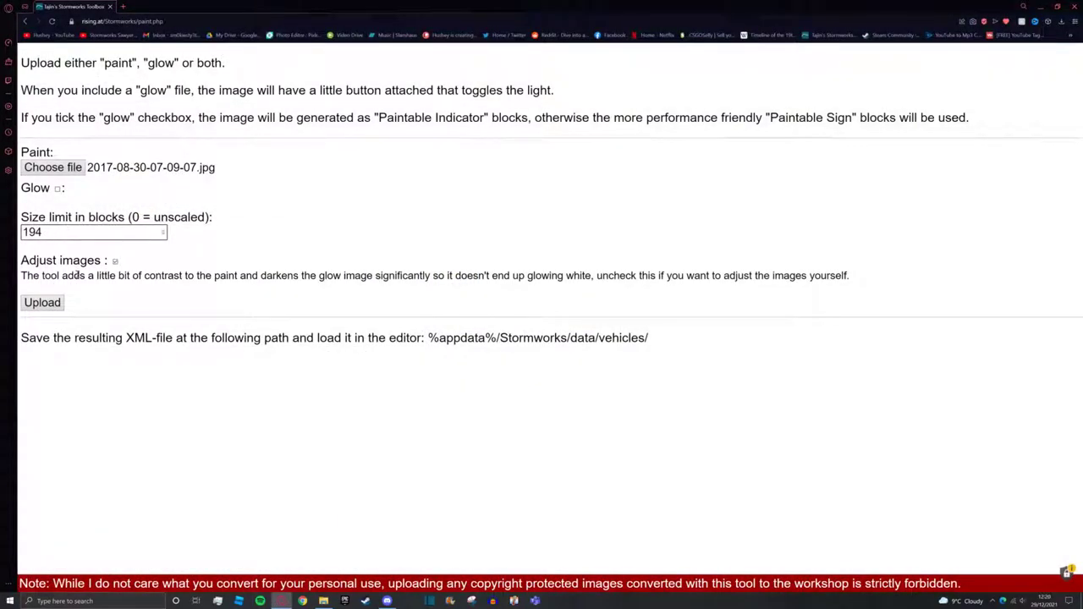
click(37, 308)
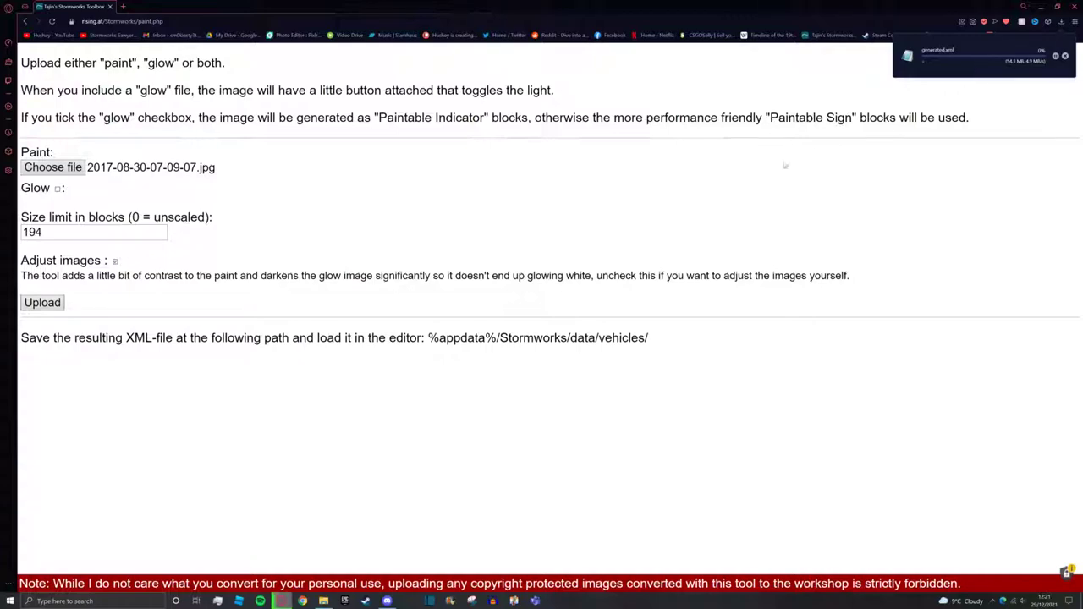
click(122, 603)
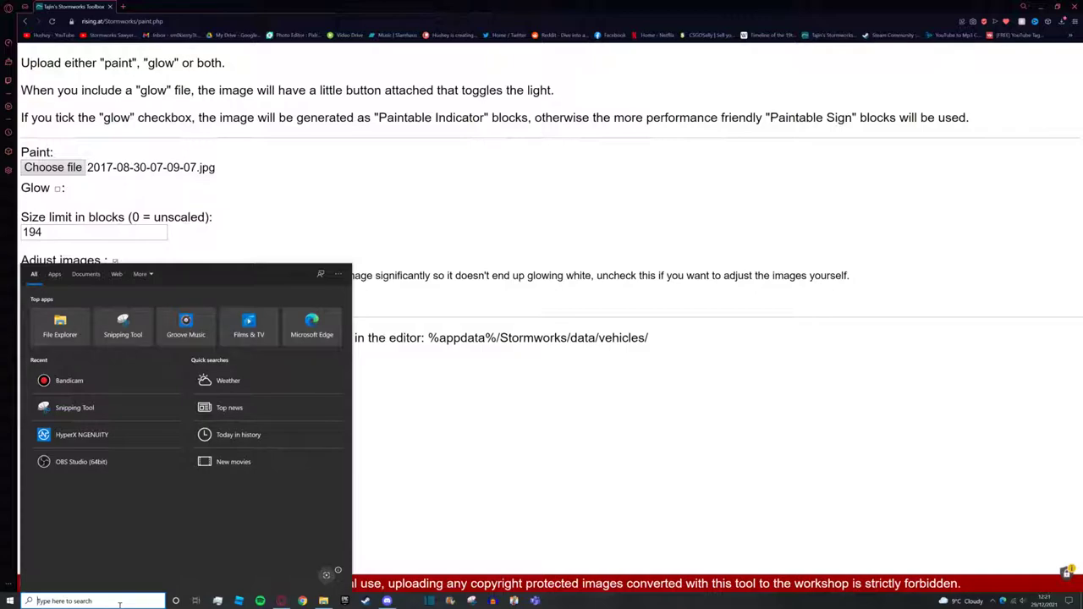
Open %appdata% and navigate to the Stormworks > data > vehicles folder
text(s)
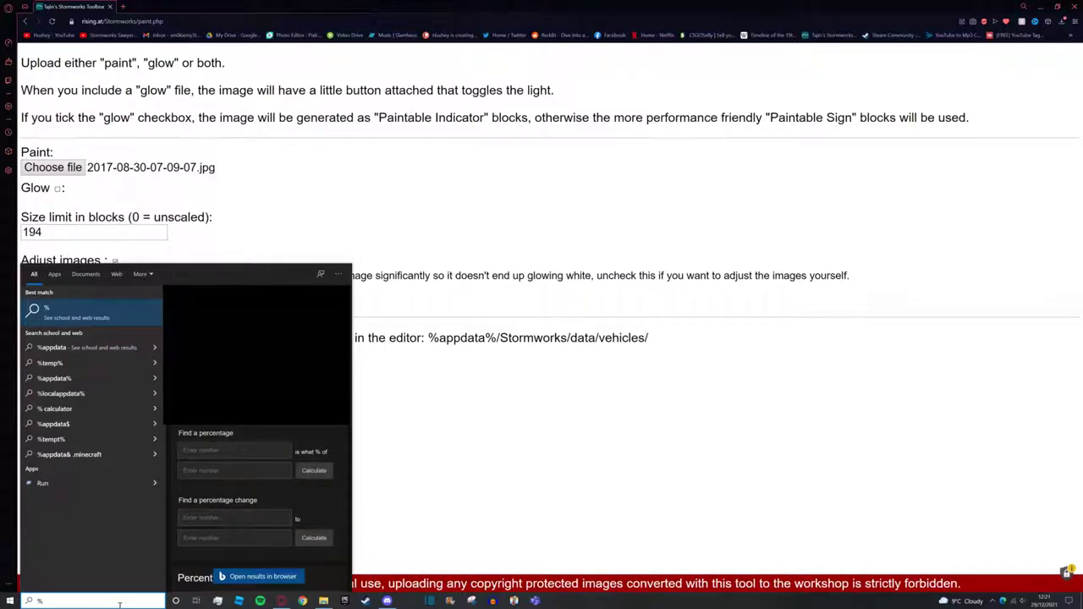
text(appdata)
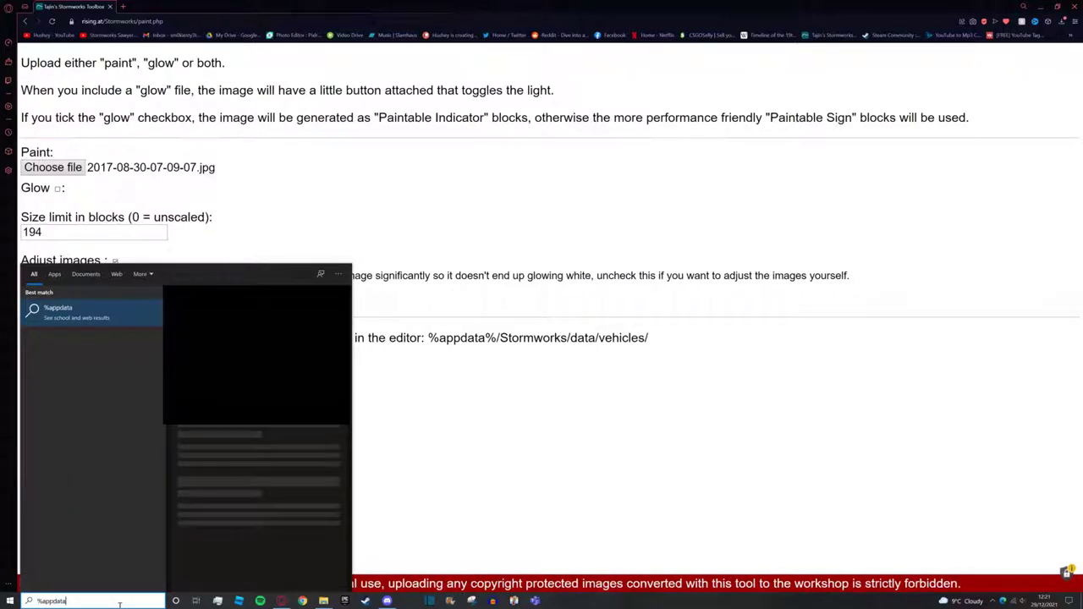
text(%)
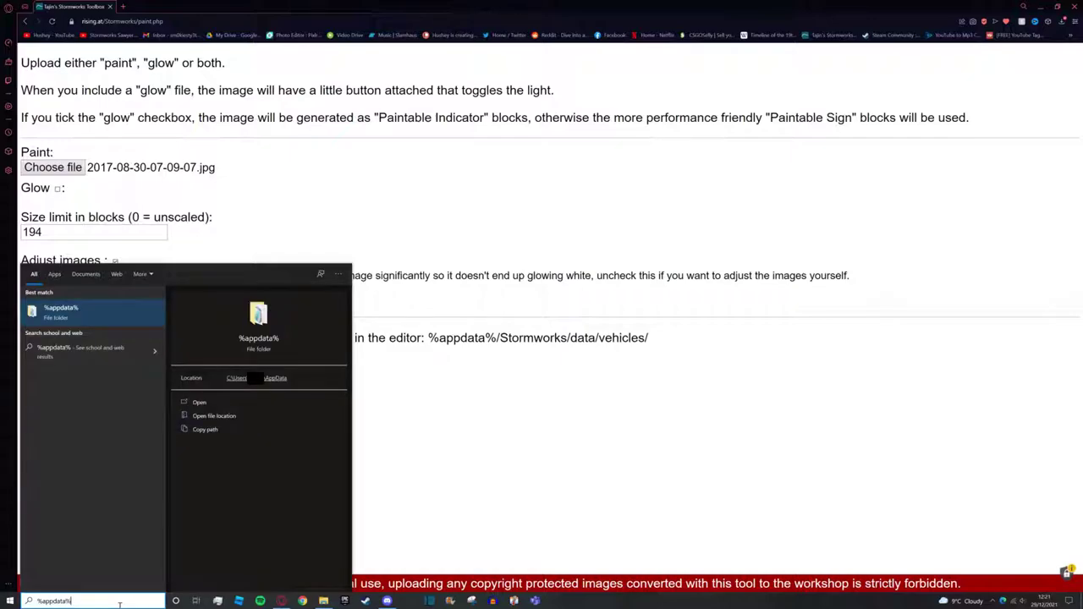
key(Return)
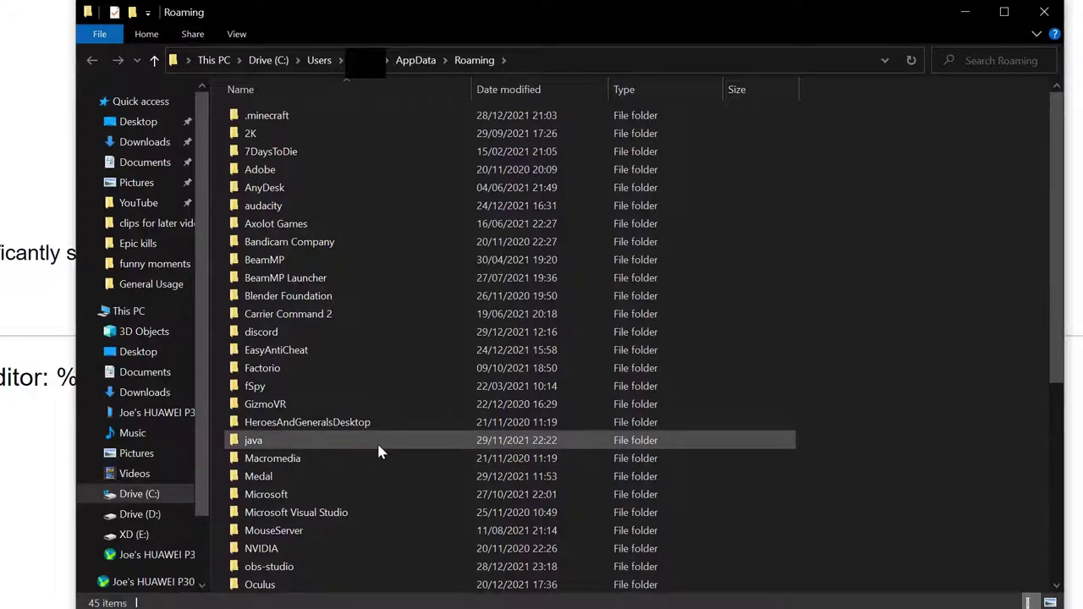
scroll(379, 449, down, 6)
scroll(379, 452, down, 1)
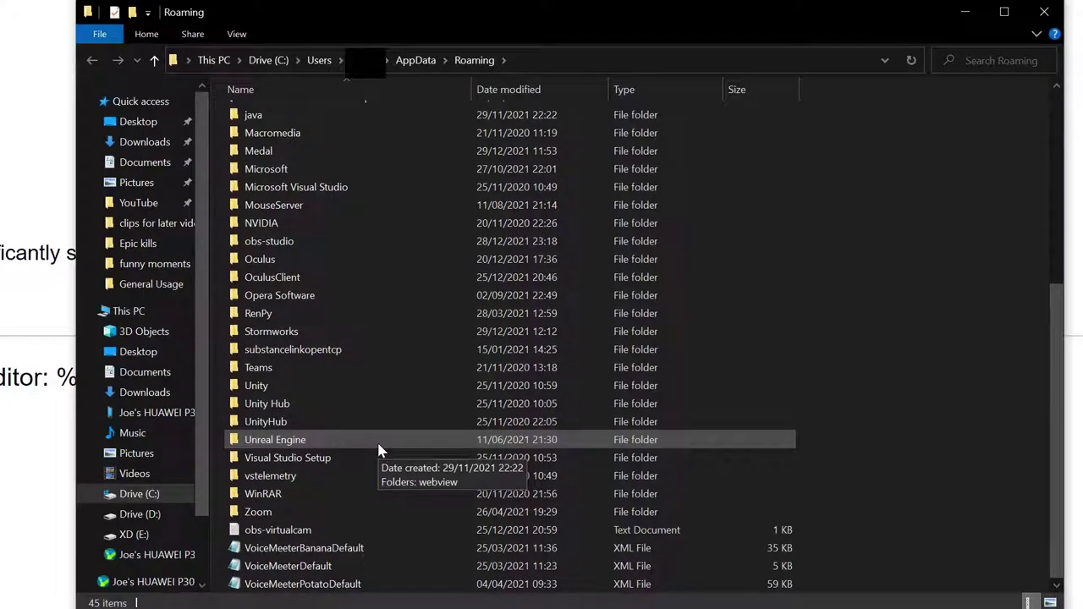
click(254, 332)
double_click(292, 330)
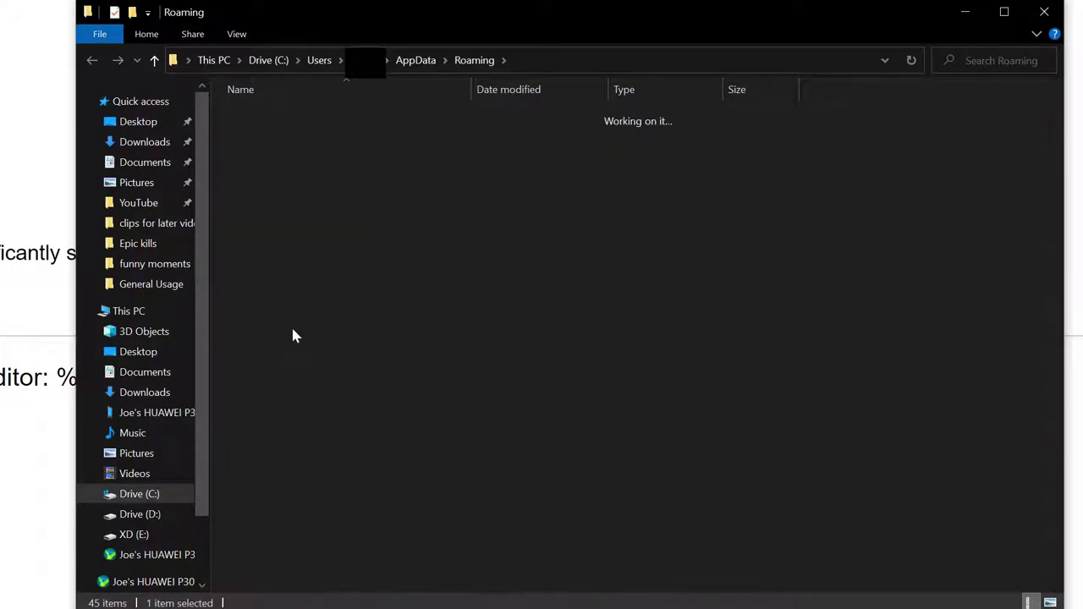
double_click(316, 115)
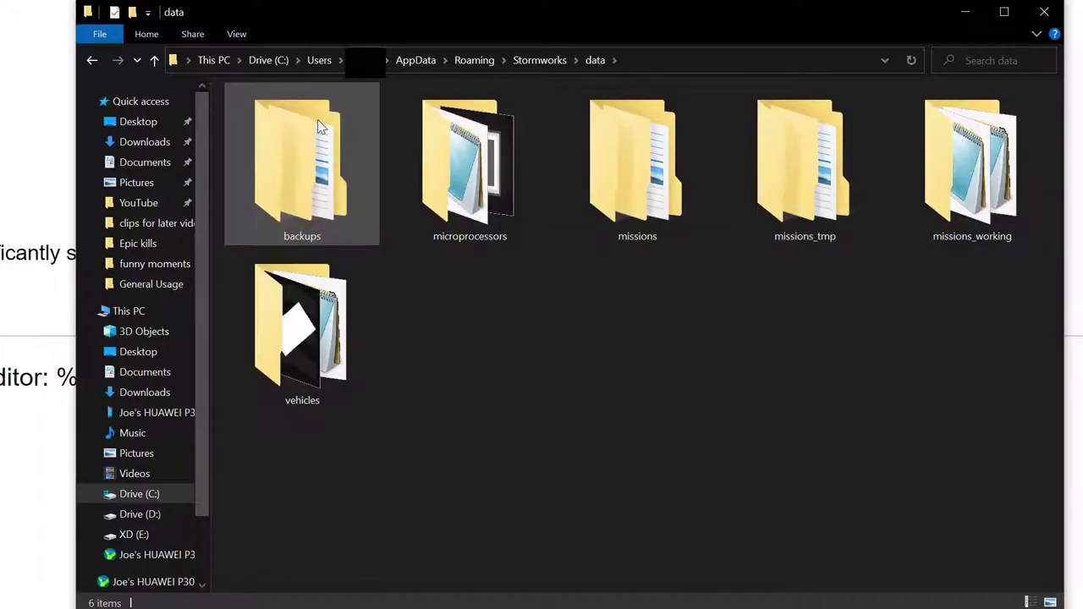
double_click(312, 330)
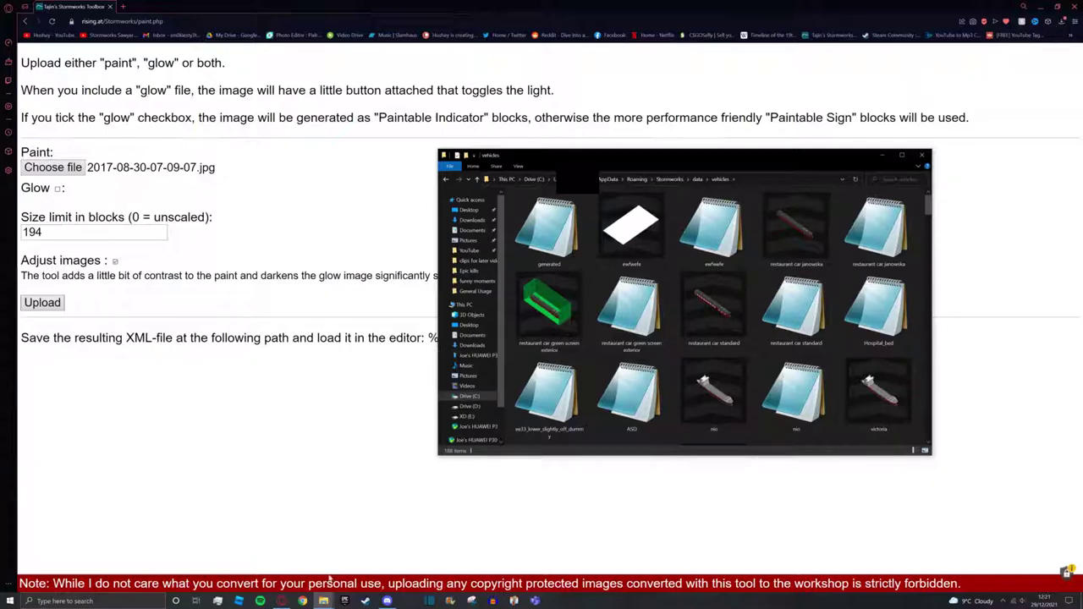
Open Downloads in a new window and place it beside the vehicles folder
mouse_move(323, 599)
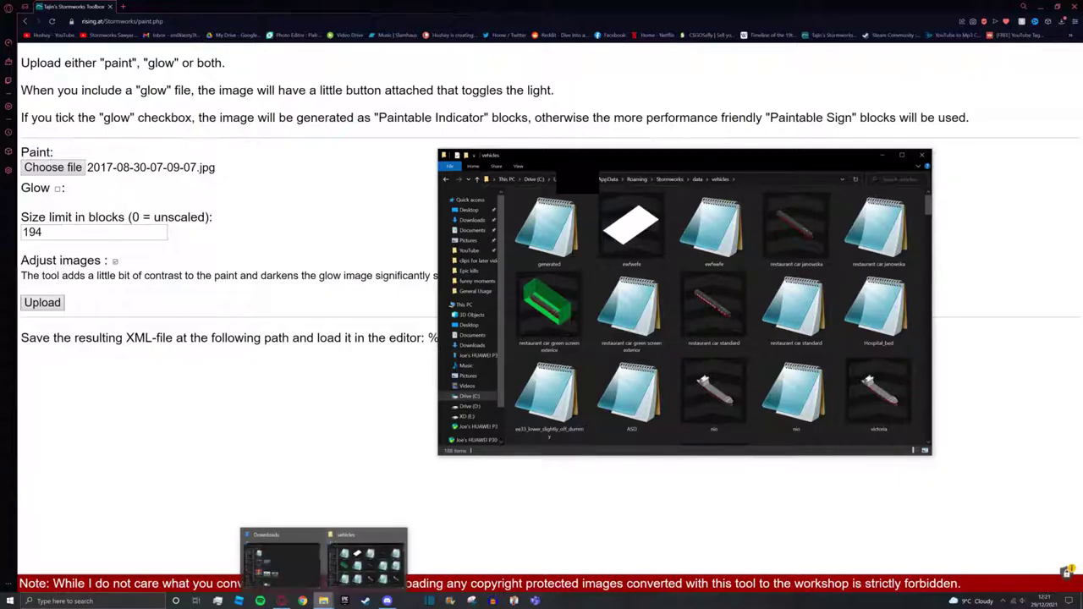
click(281, 560)
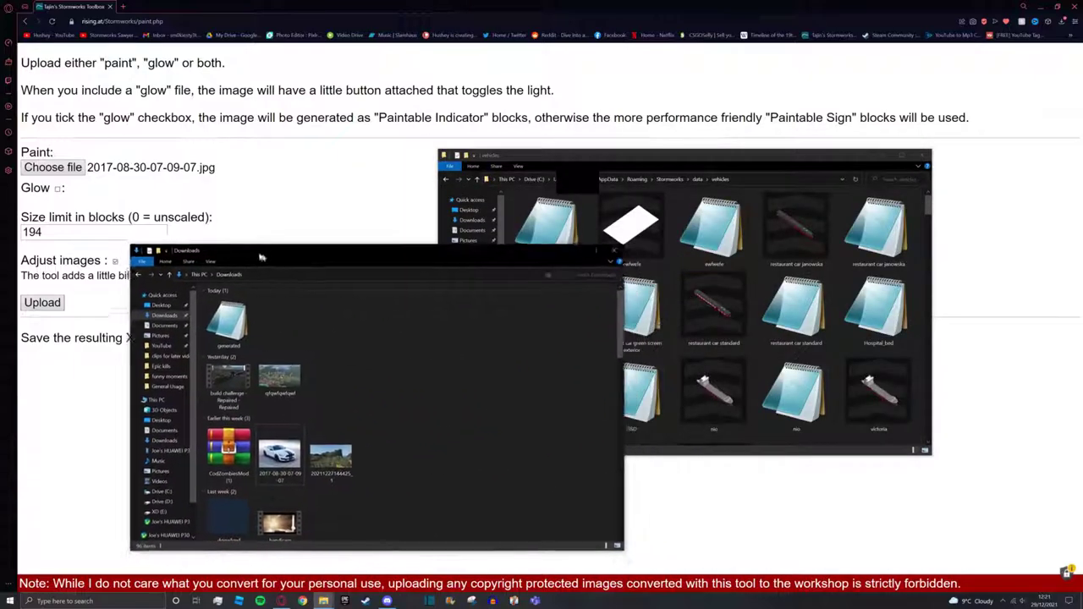
drag(260, 257, 257, 267)
click(609, 261)
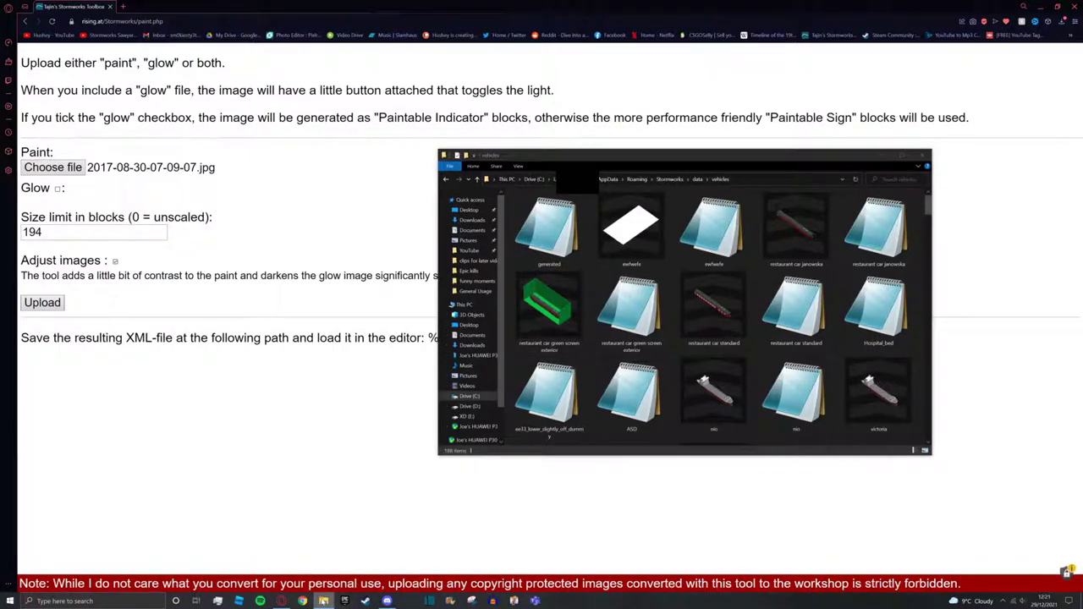
right_click(323, 601)
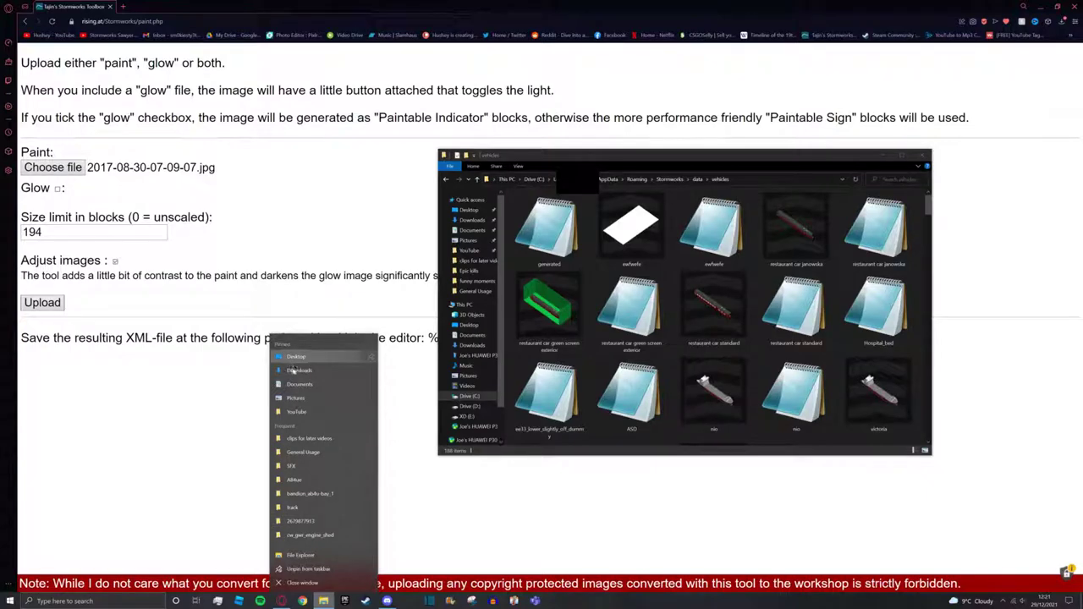
click(297, 370)
drag(389, 258, 305, 161)
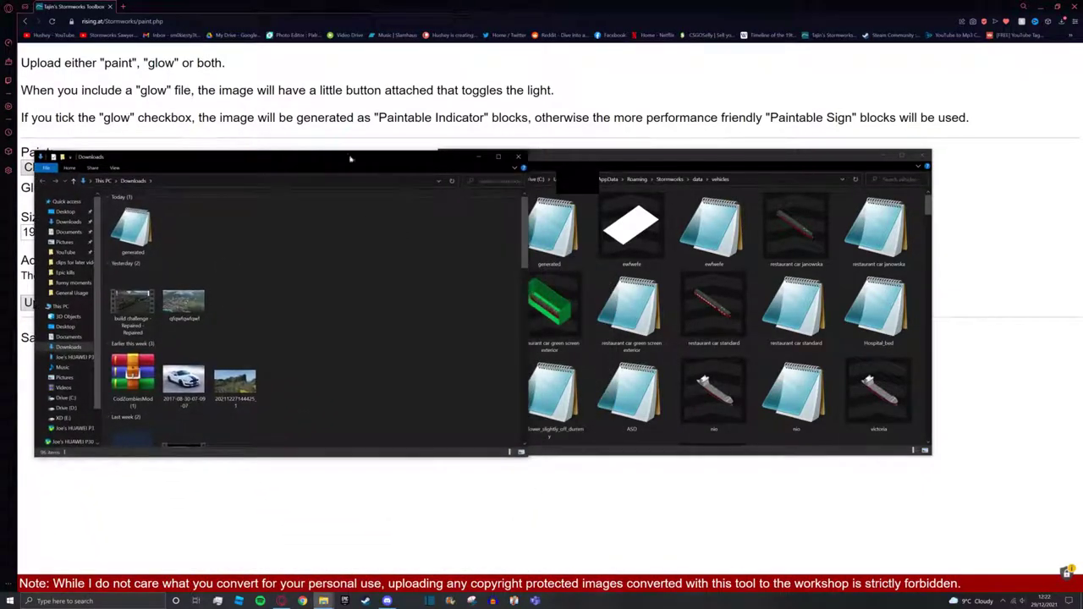
drag(643, 157, 741, 157)
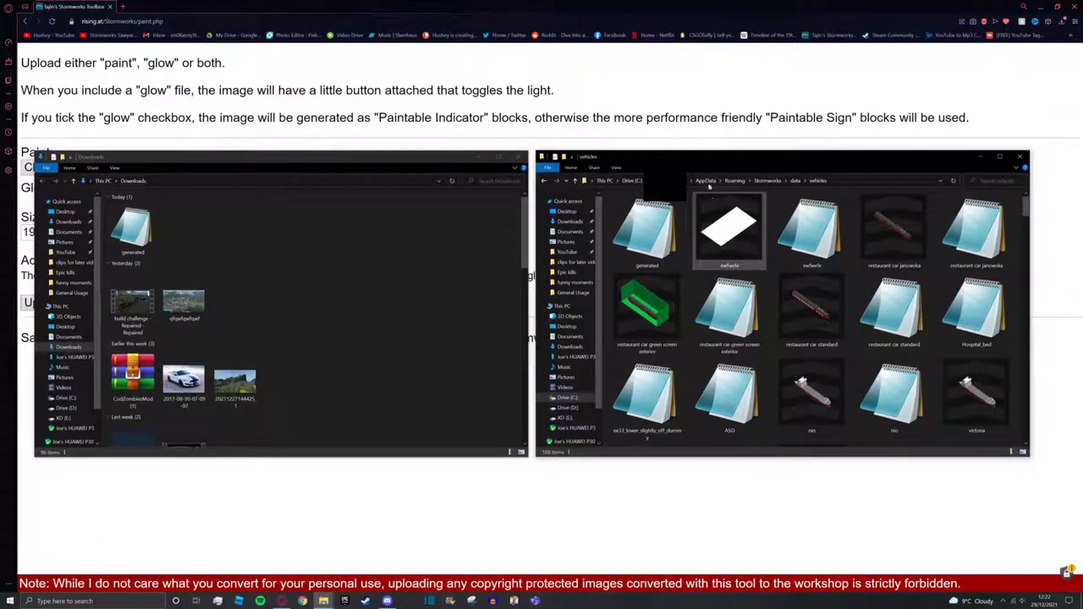
Move generated into the vehicles folder, replacing the old file, and close Downloads
click(133, 239)
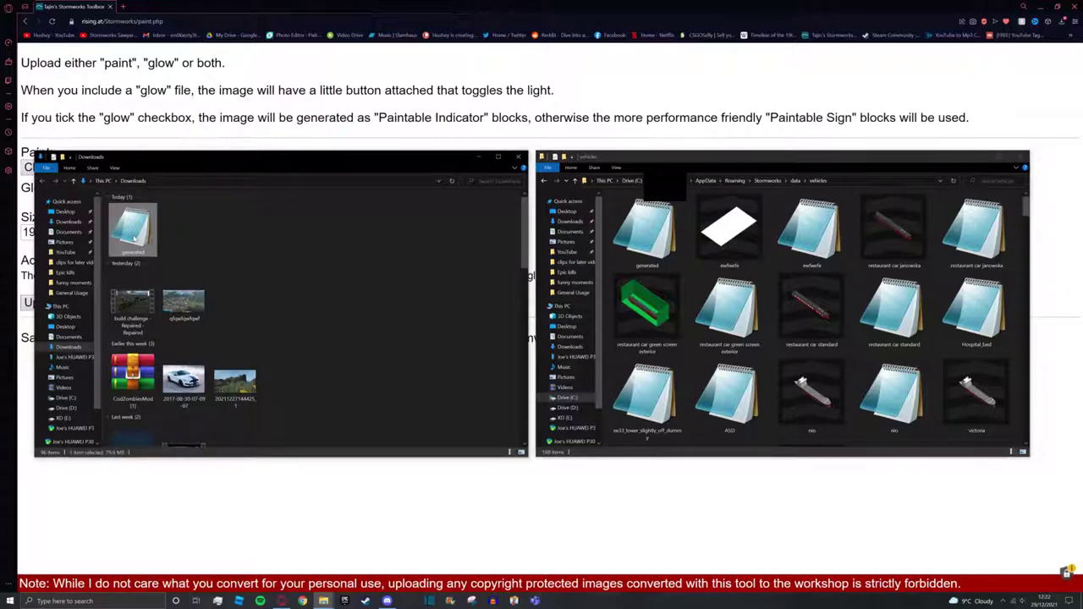
drag(138, 217, 772, 323)
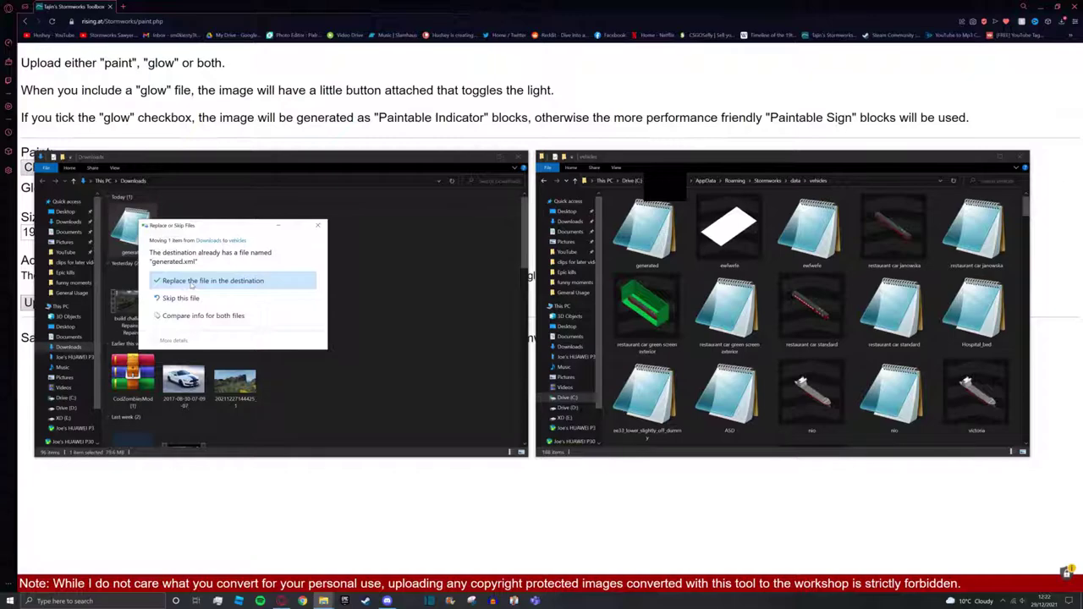
click(191, 282)
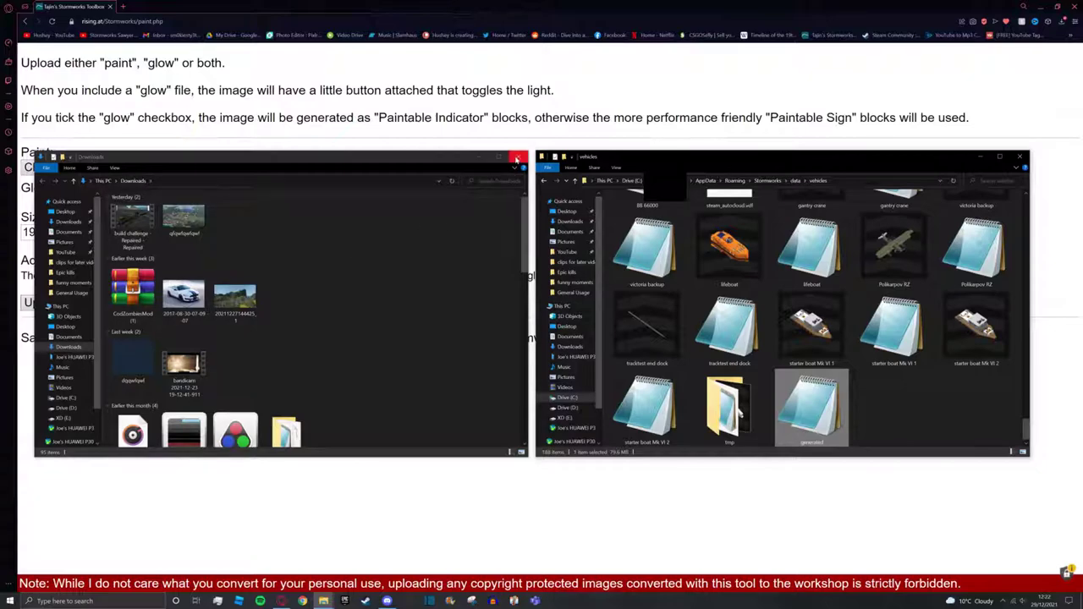
click(518, 157)
Close the vehicles window, the paint converter page and the browser
click(1020, 157)
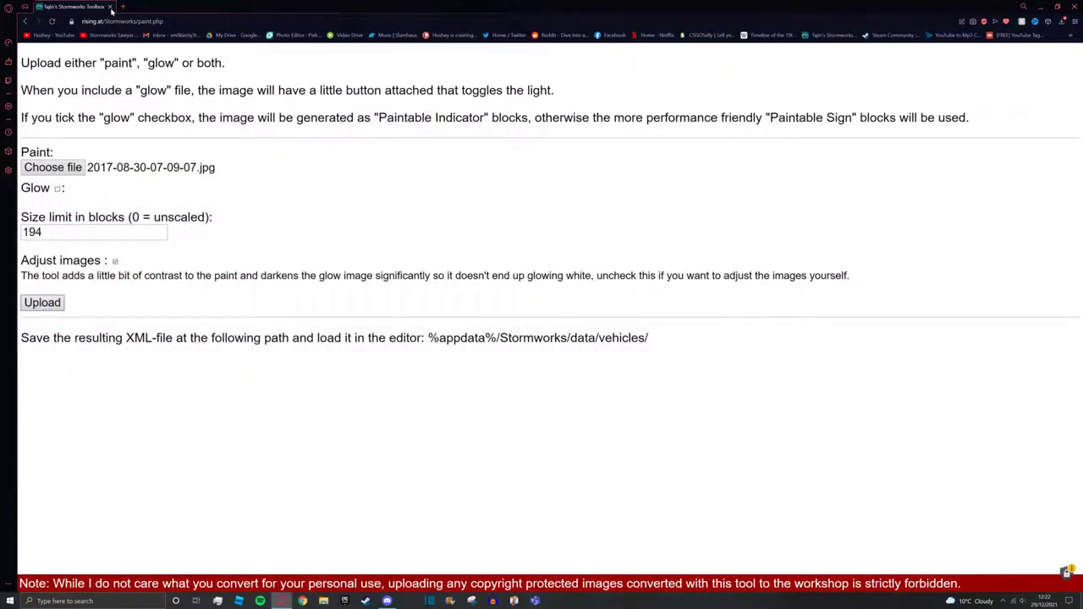
click(109, 6)
click(1074, 6)
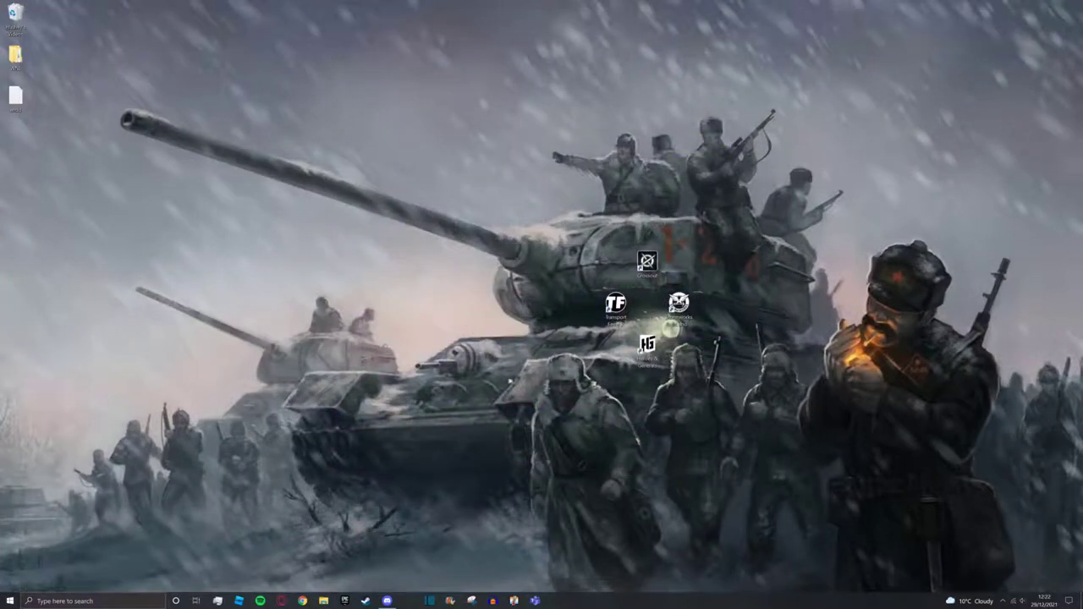
Launch Stormworks, load the snowtestmap save and walk up to the vehicle workbench
double_click(679, 308)
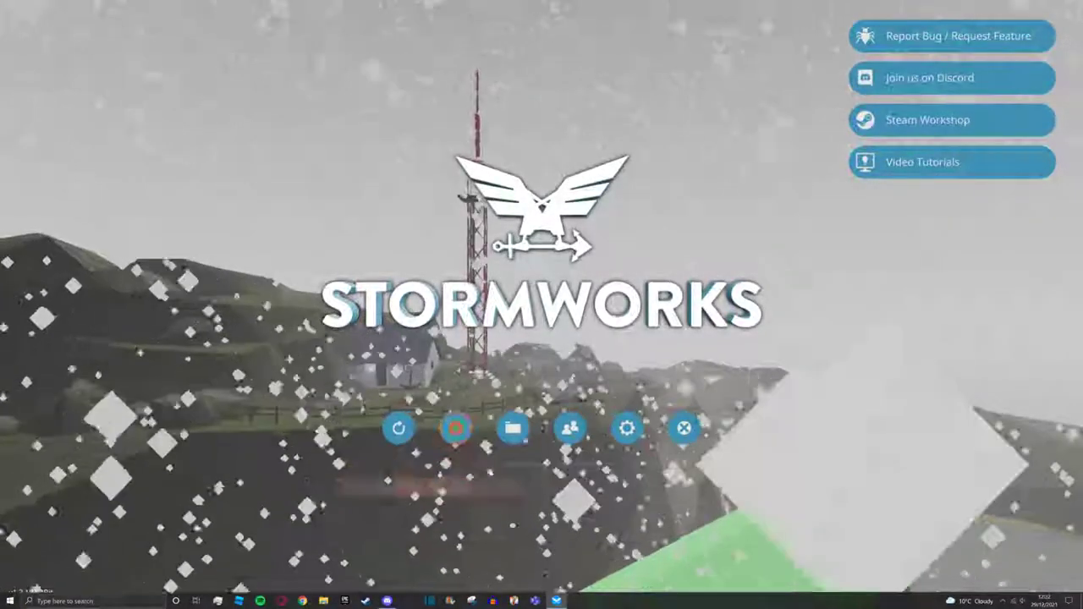
click(513, 427)
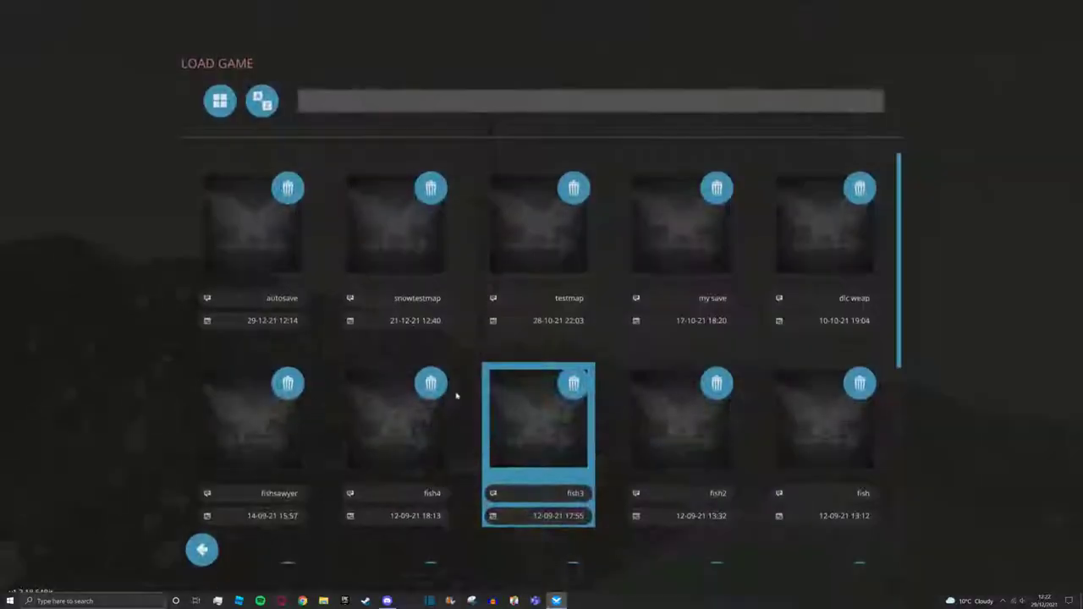
click(381, 276)
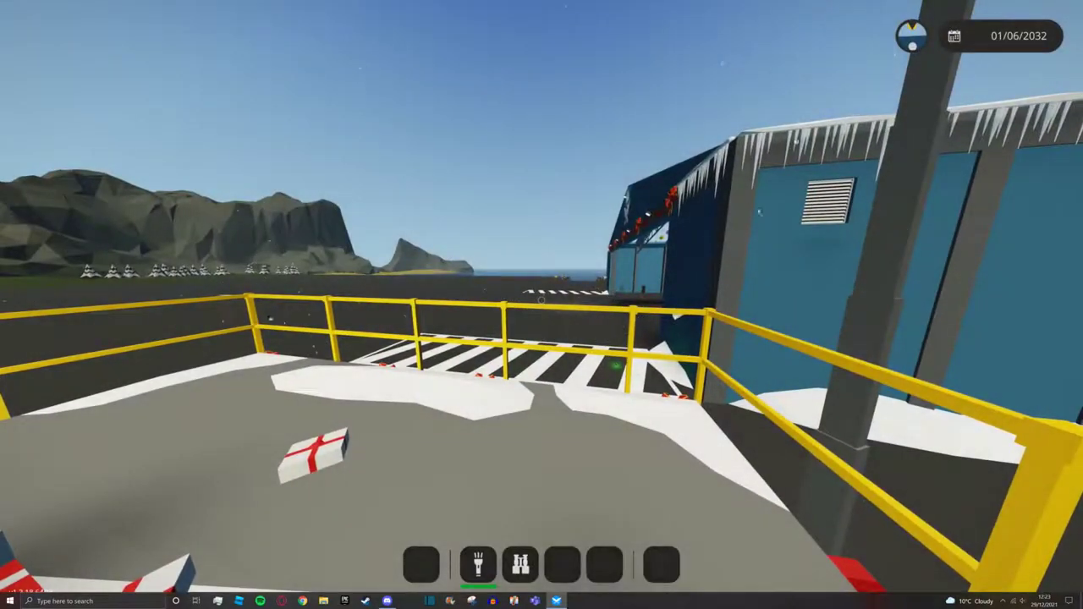
key(w)
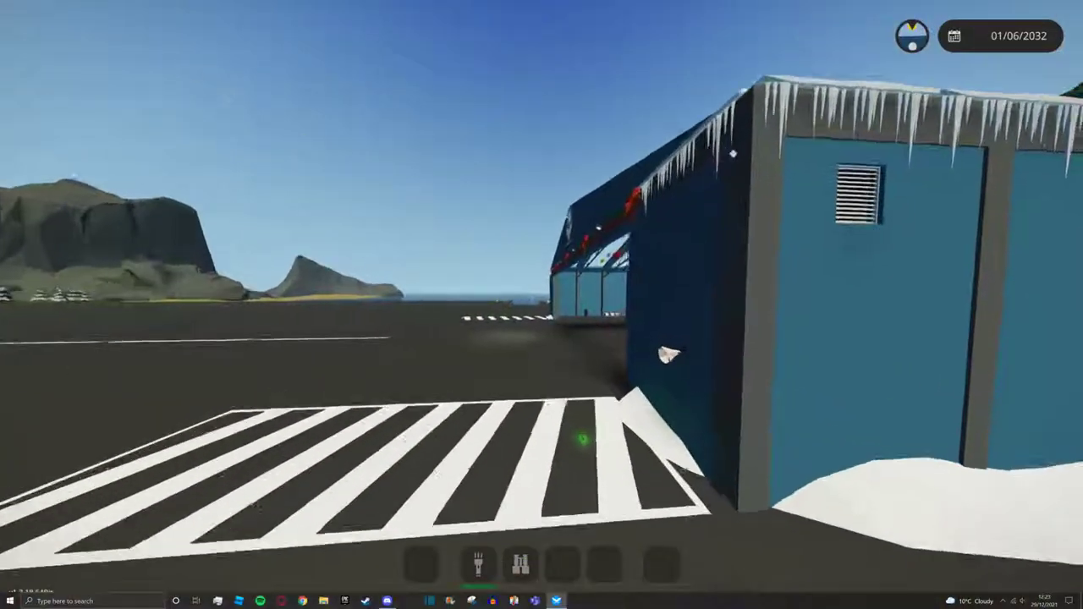
key(w)
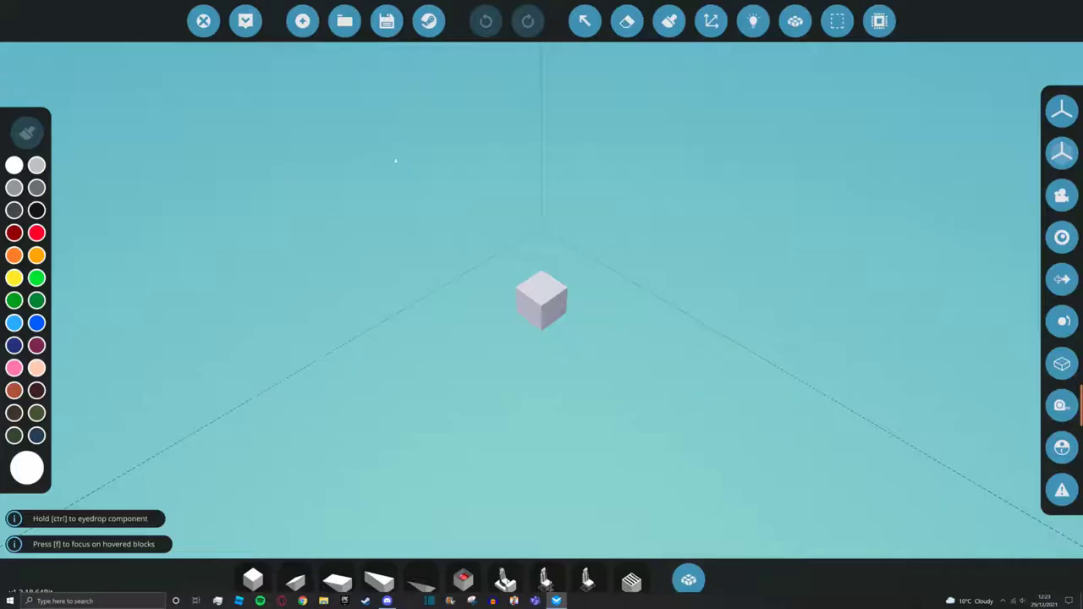
Load the generated Mustang car vehicle from the saved vehicles list into the workbench
click(345, 21)
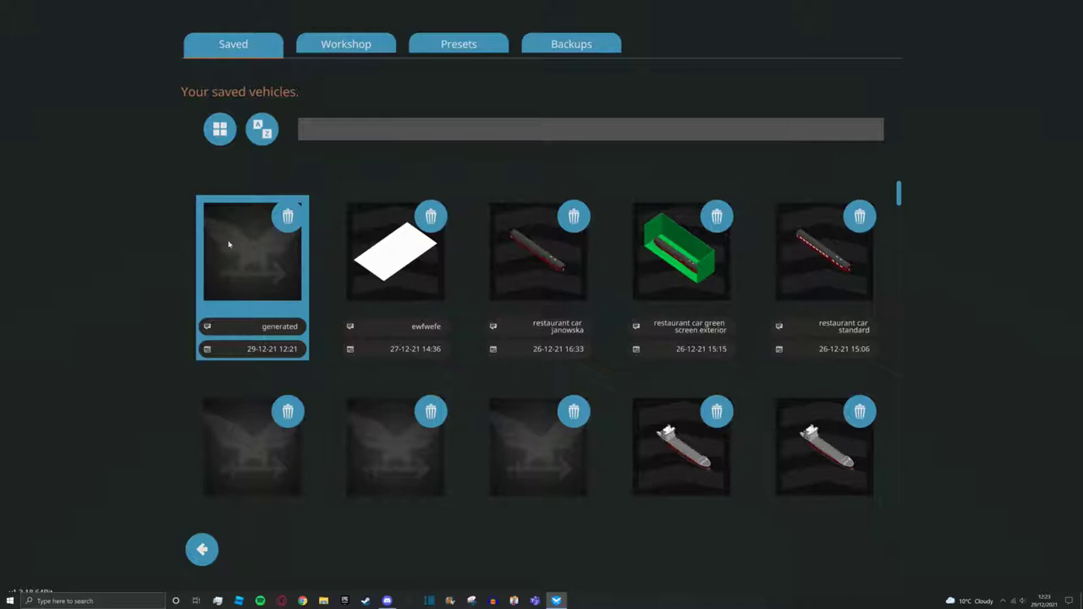
click(245, 284)
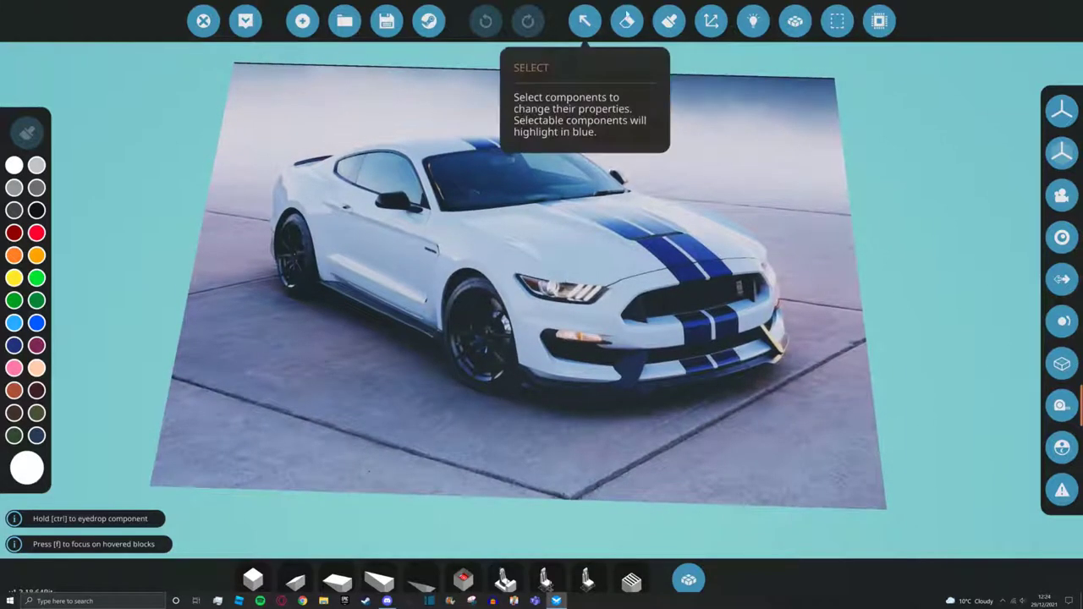
Erase blocks at the car image's upper left and on the bonnet, then zoom in on the headlight
click(627, 20)
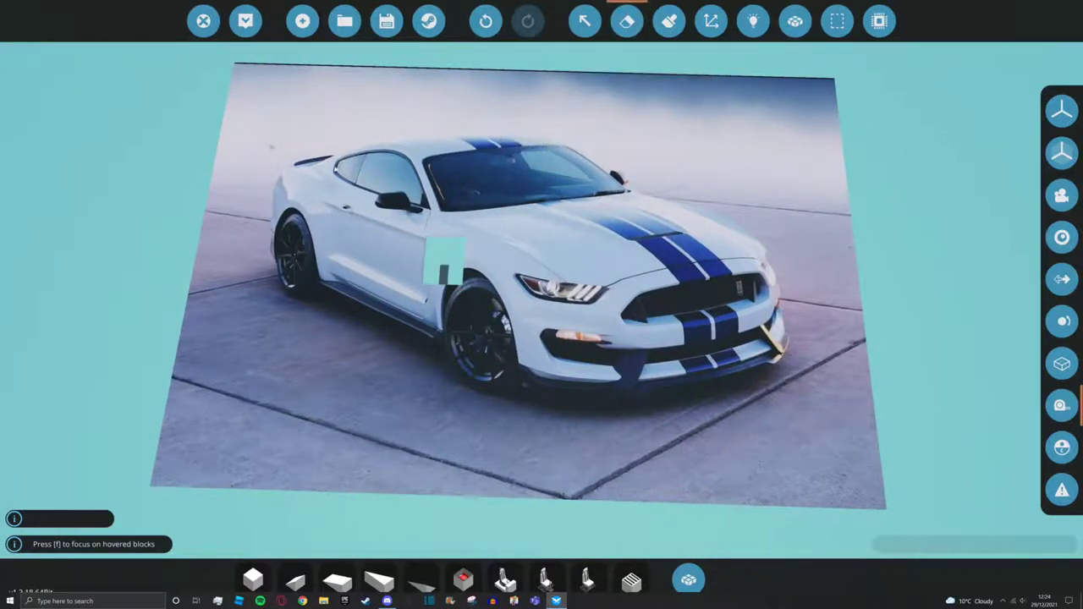
click(314, 162)
click(596, 209)
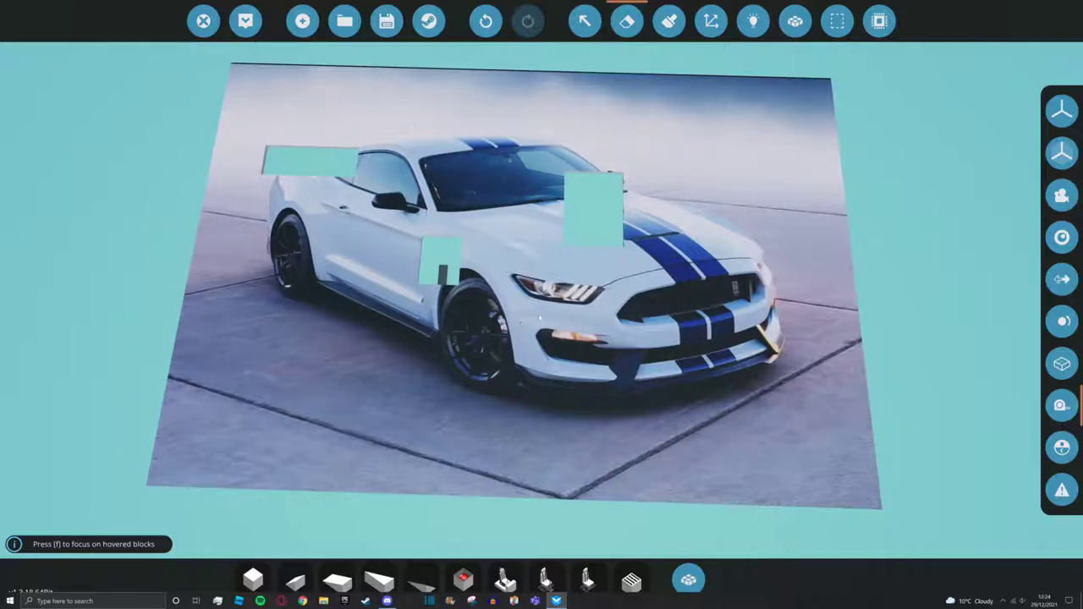
scroll(680, 308, up, 5)
scroll(562, 304, up, 8)
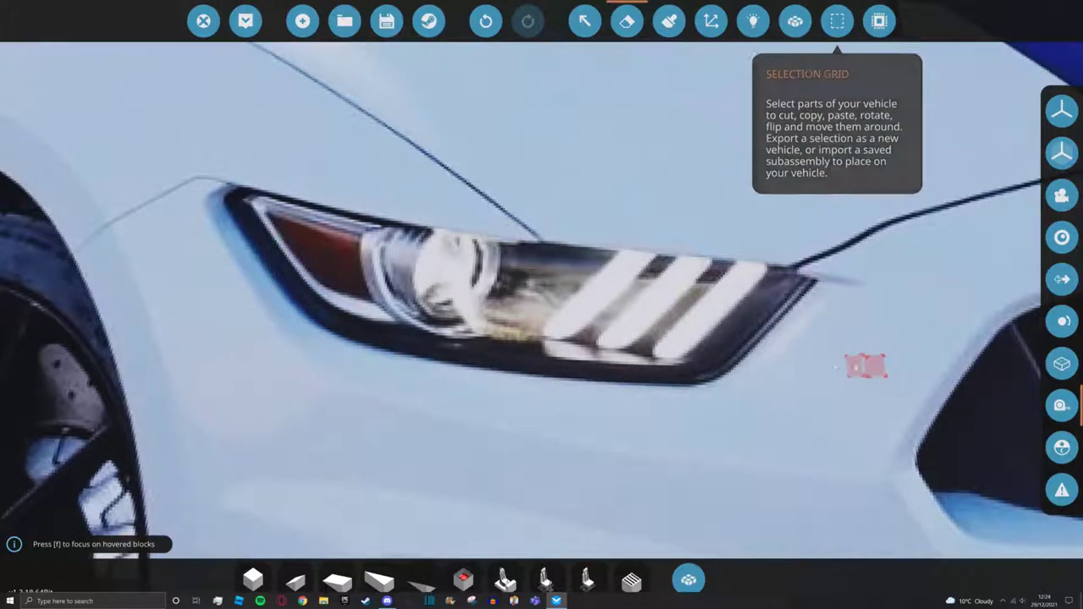
Fit the selection region tightly around the car's headlight
click(1064, 276)
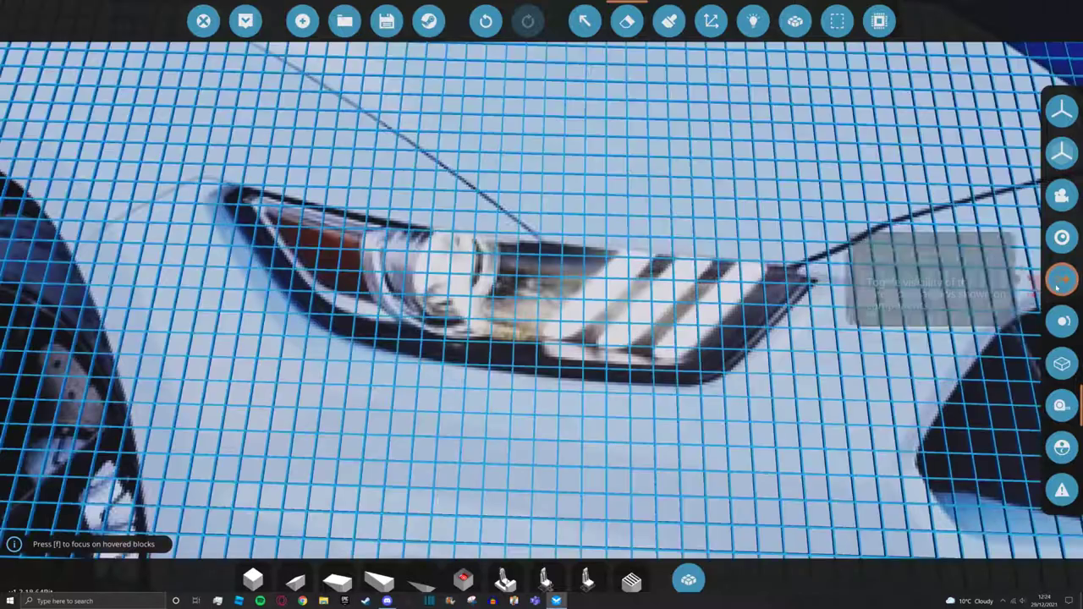
click(1063, 278)
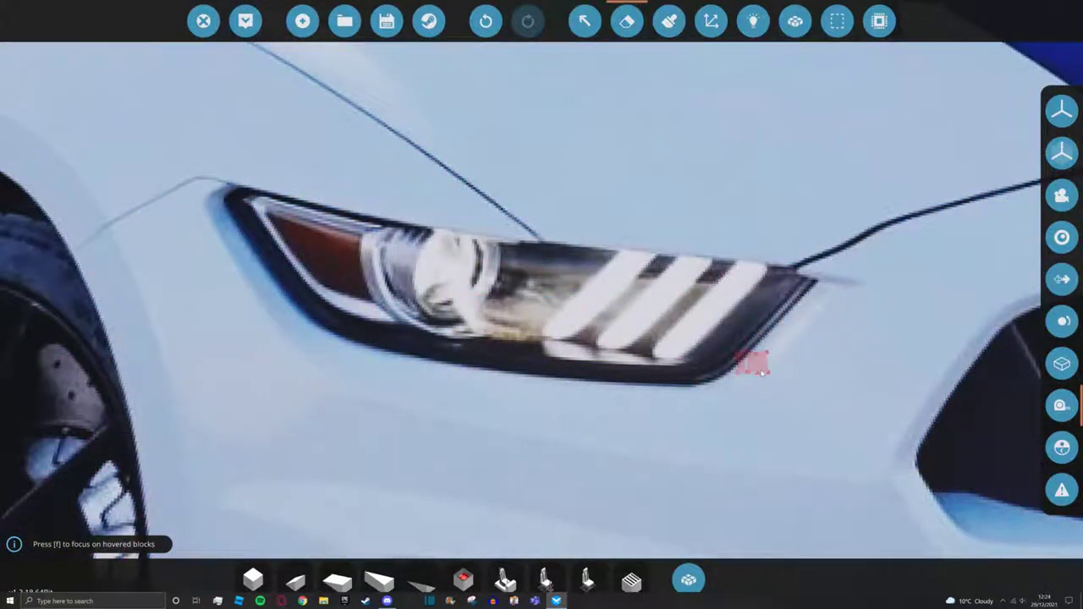
click(840, 21)
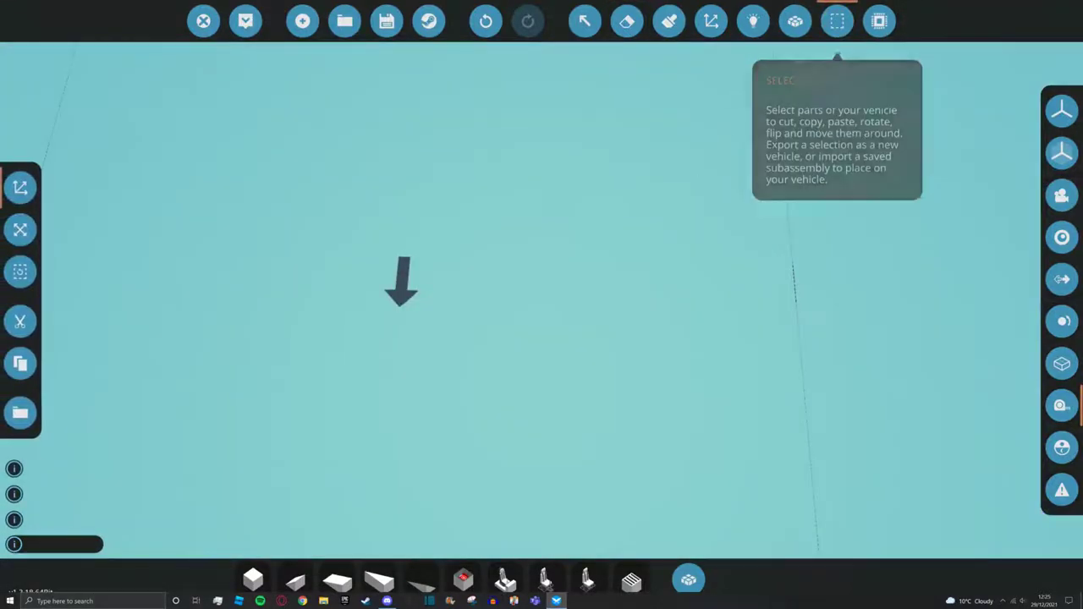
click(21, 229)
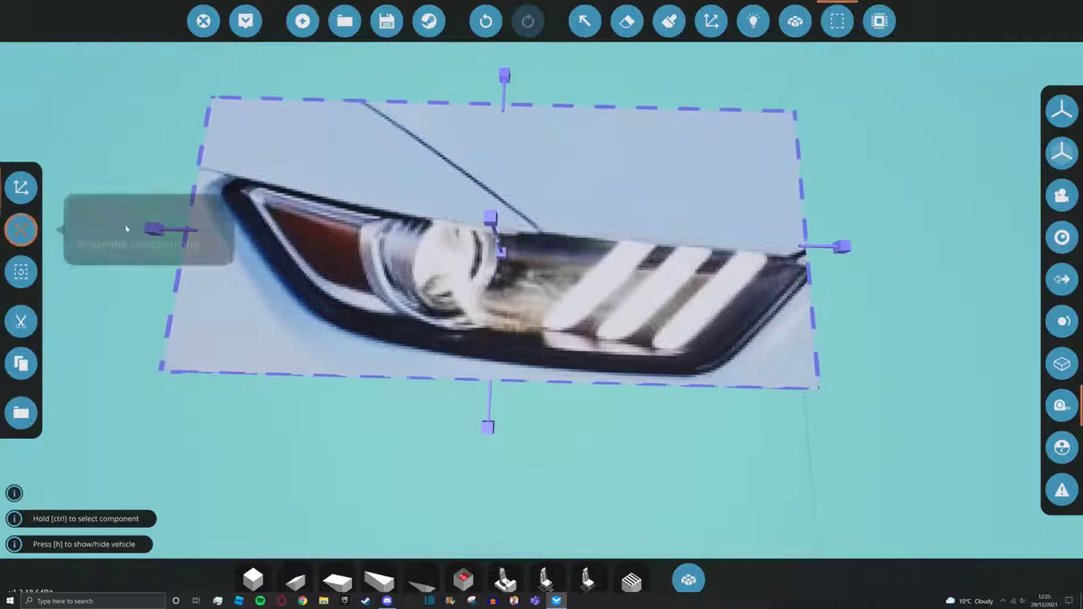
drag(503, 74, 499, 167)
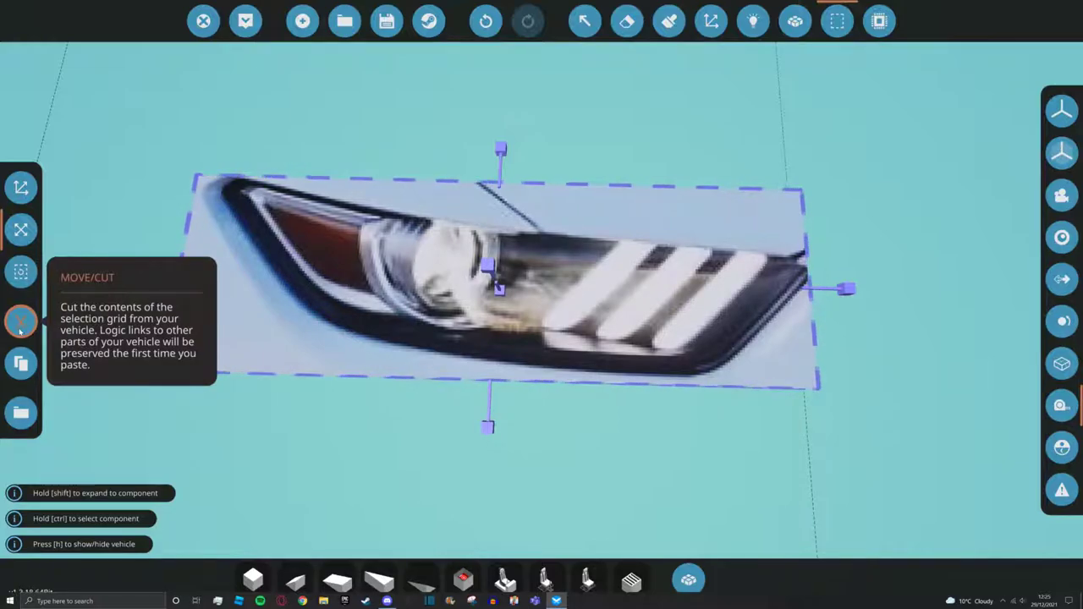
Cut the selected headlight section out of the car image with Ctrl+X
click(20, 328)
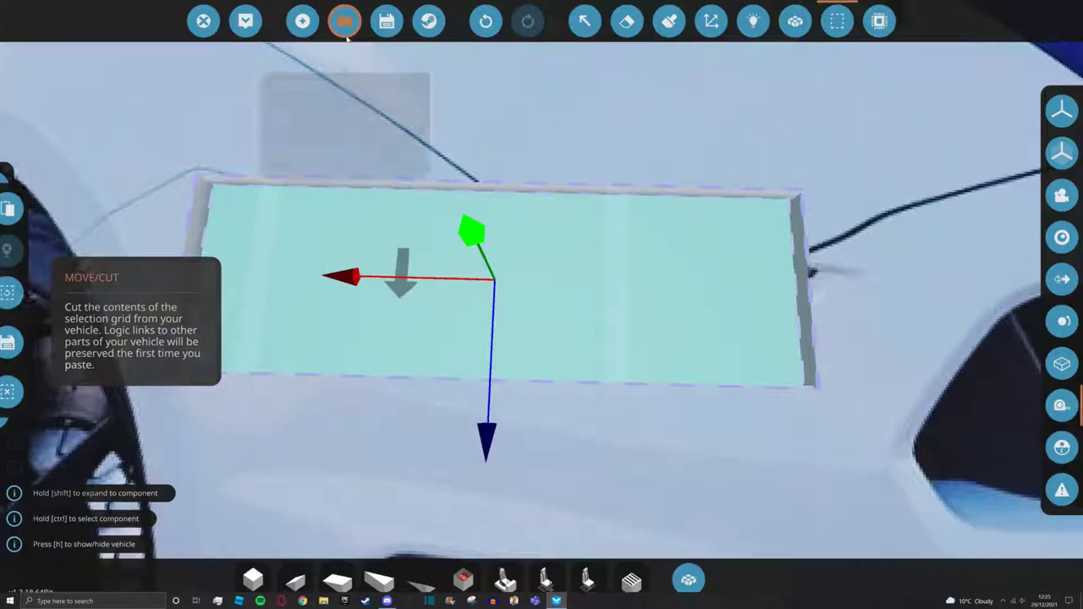
click(345, 20)
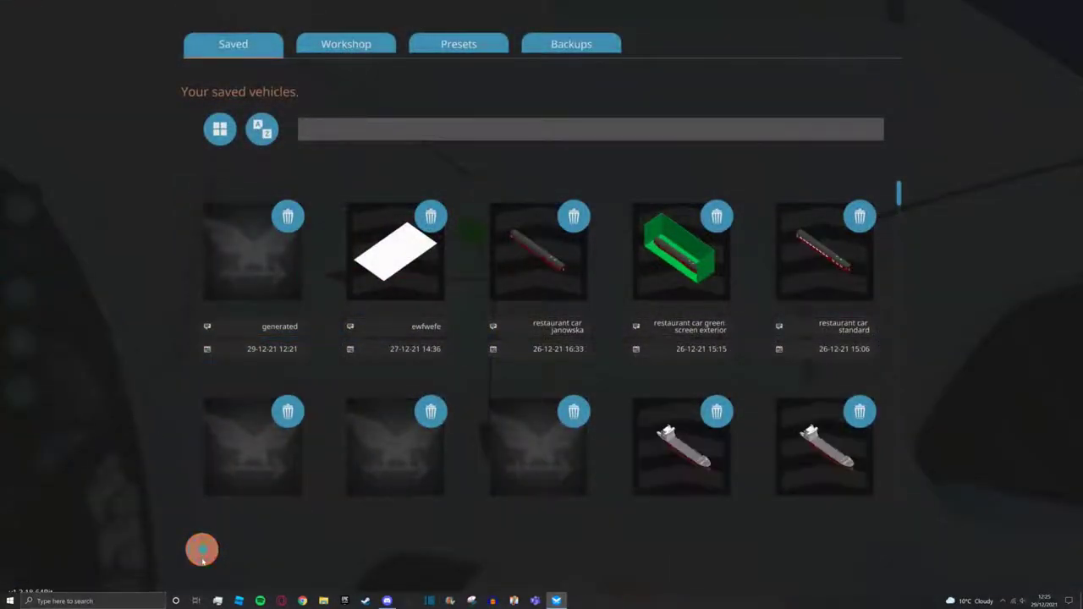
click(202, 551)
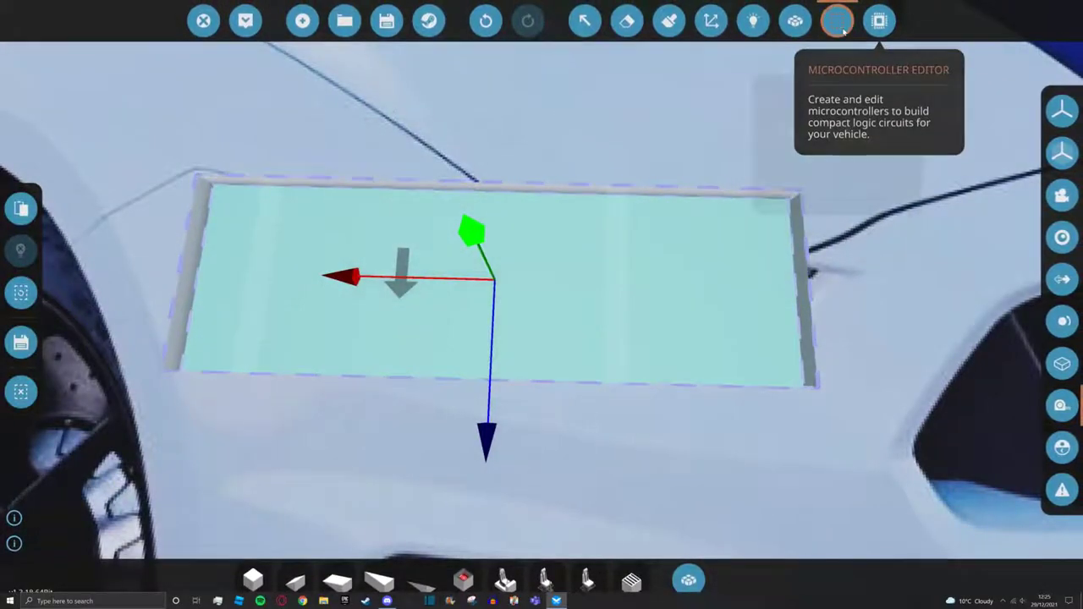
click(837, 21)
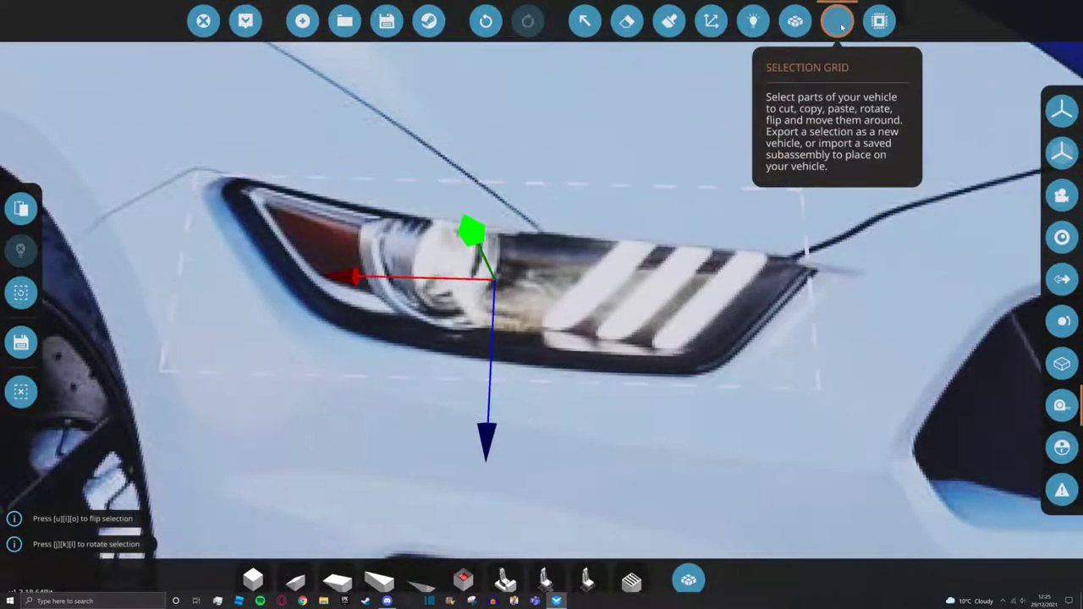
key(ctrl+x)
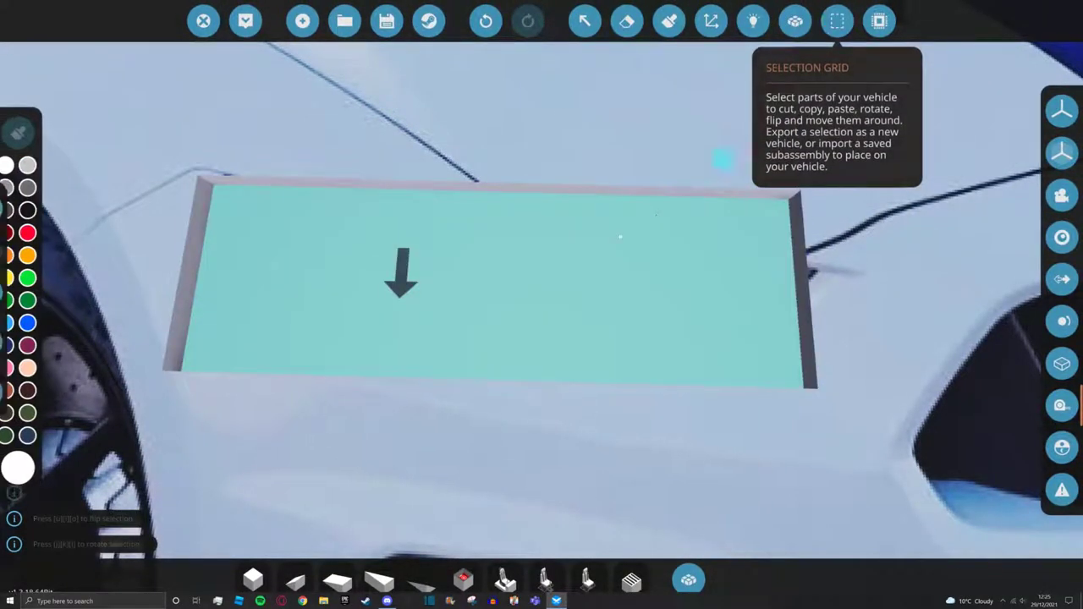
Load the saved Mark VII boat and orbit the view to see its brown deck
click(345, 21)
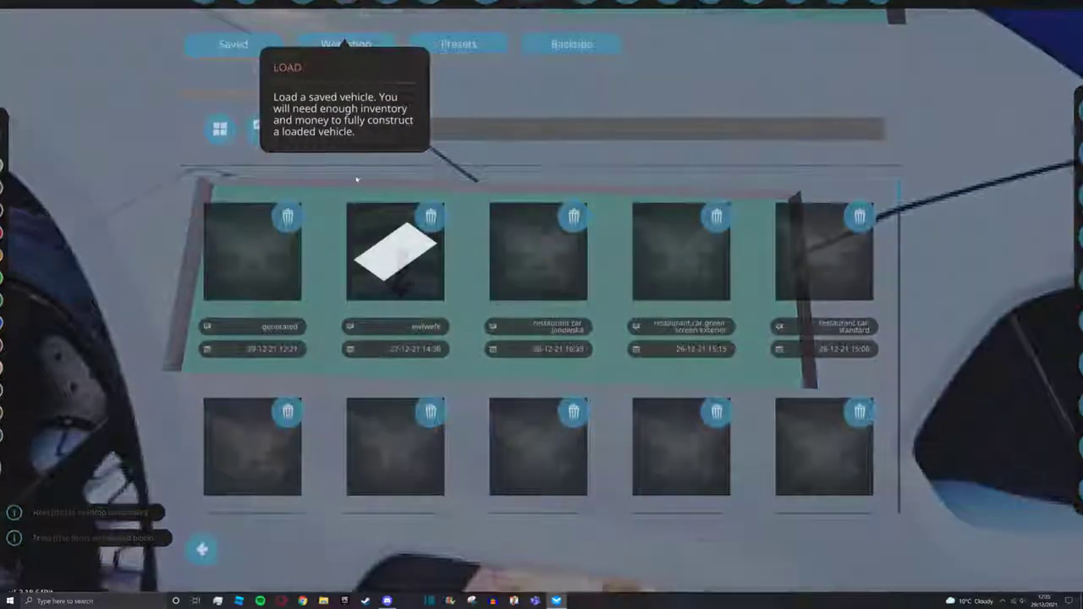
scroll(470, 339, down, 8)
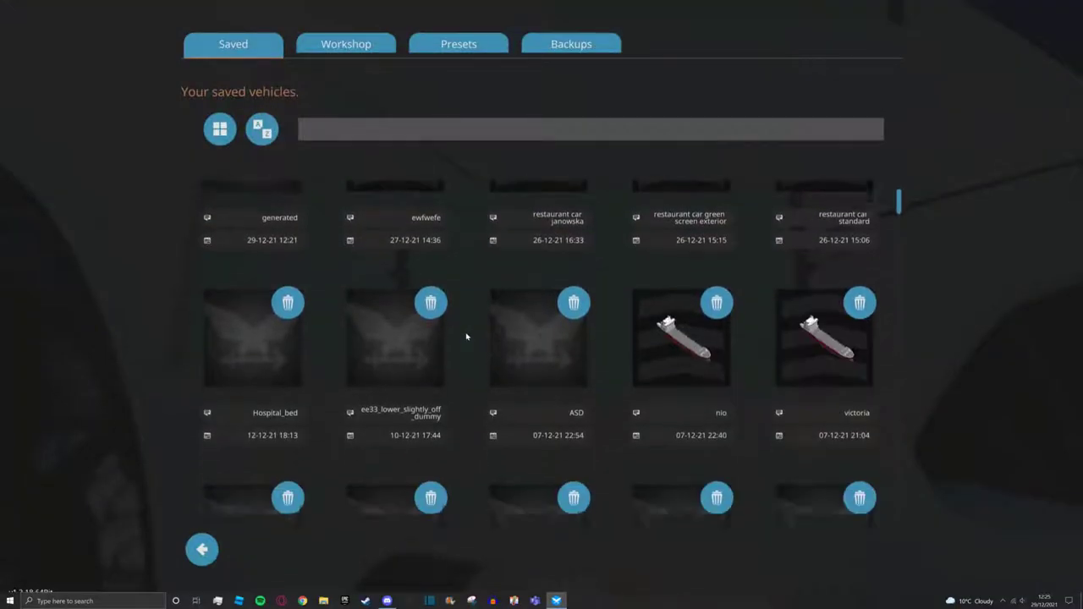
scroll(508, 339, down, 3)
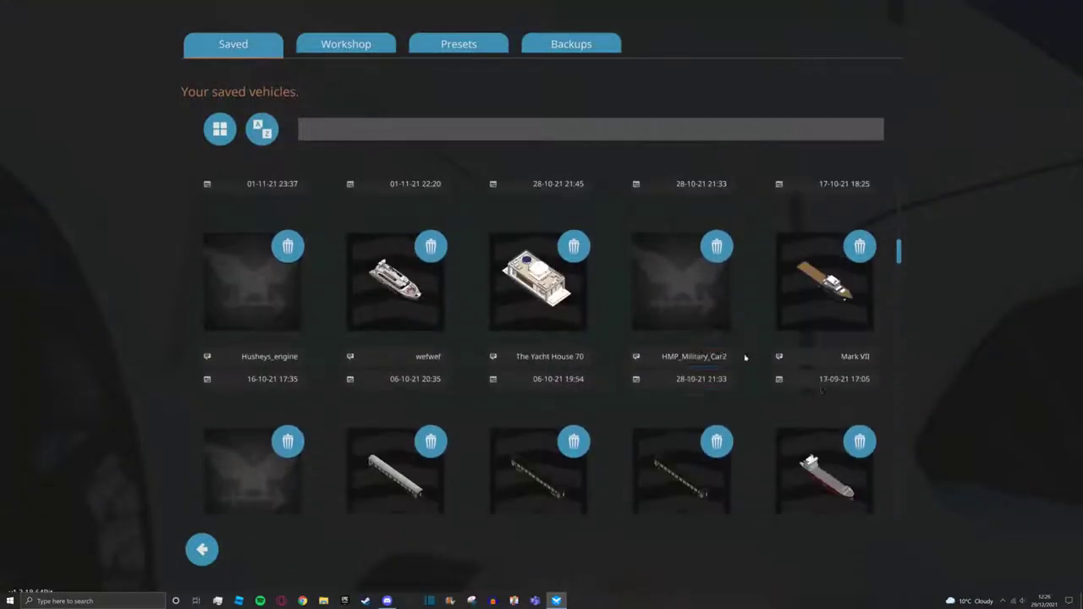
click(827, 344)
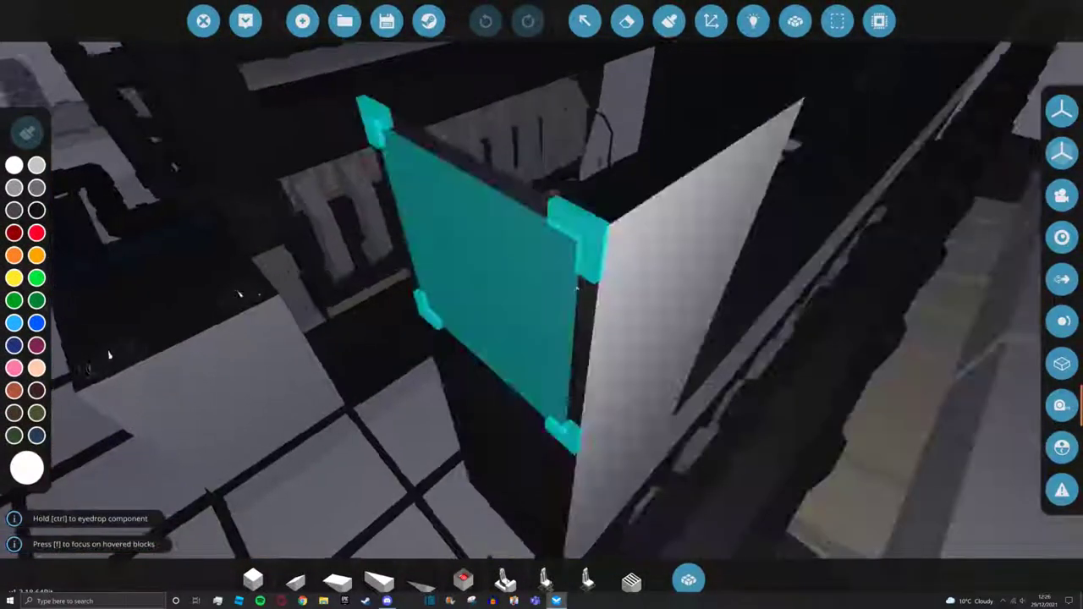
scroll(108, 355, down, 10)
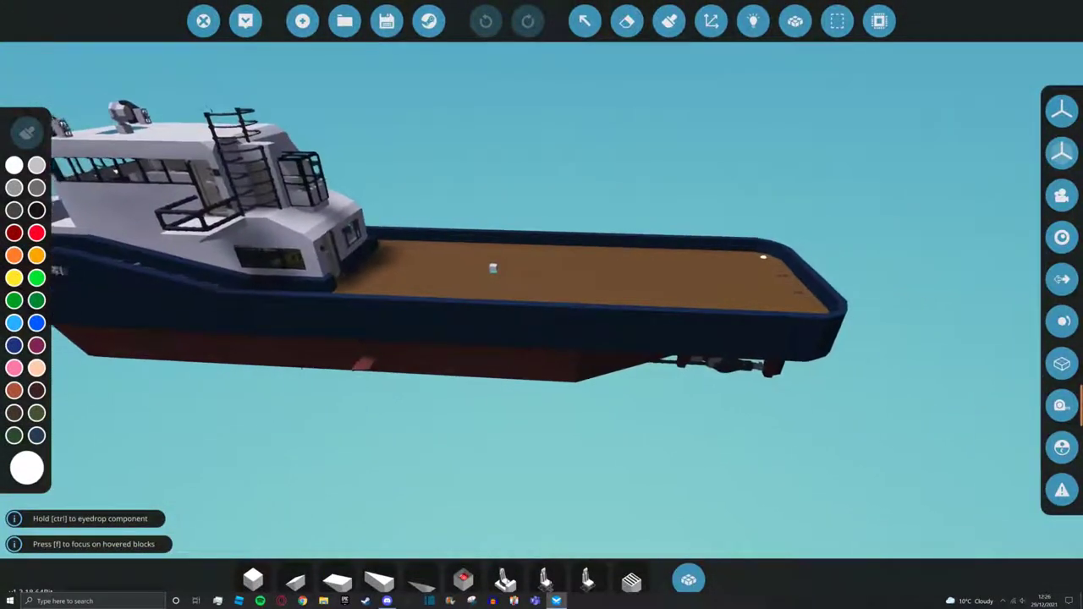
drag(571, 289, 570, 288)
scroll(572, 281, up, 3)
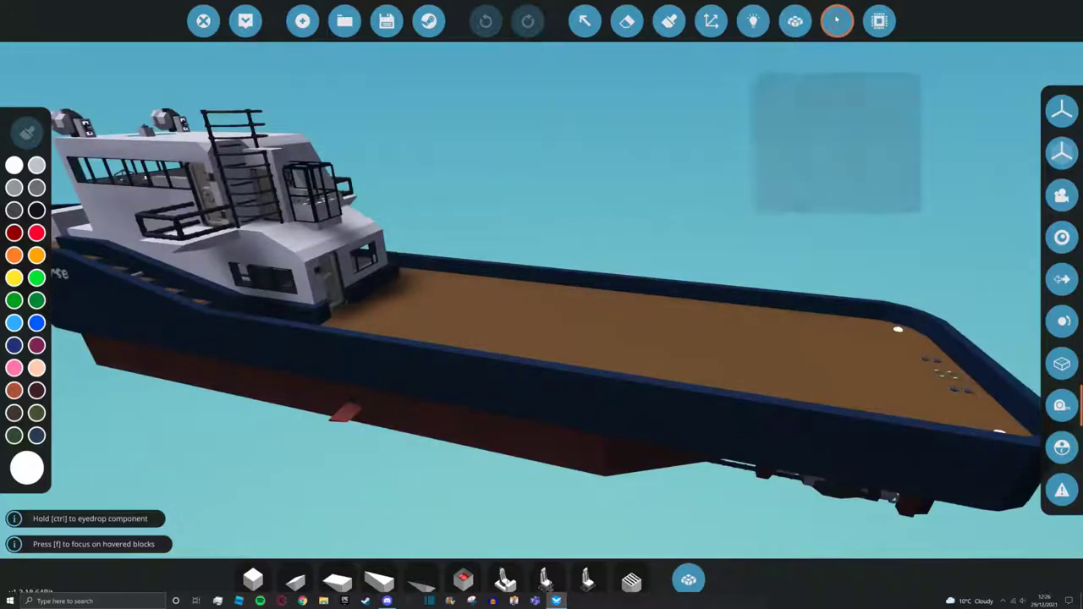
Raise the held headlight section to the boat's deck, paste it there and clear the selection
click(835, 22)
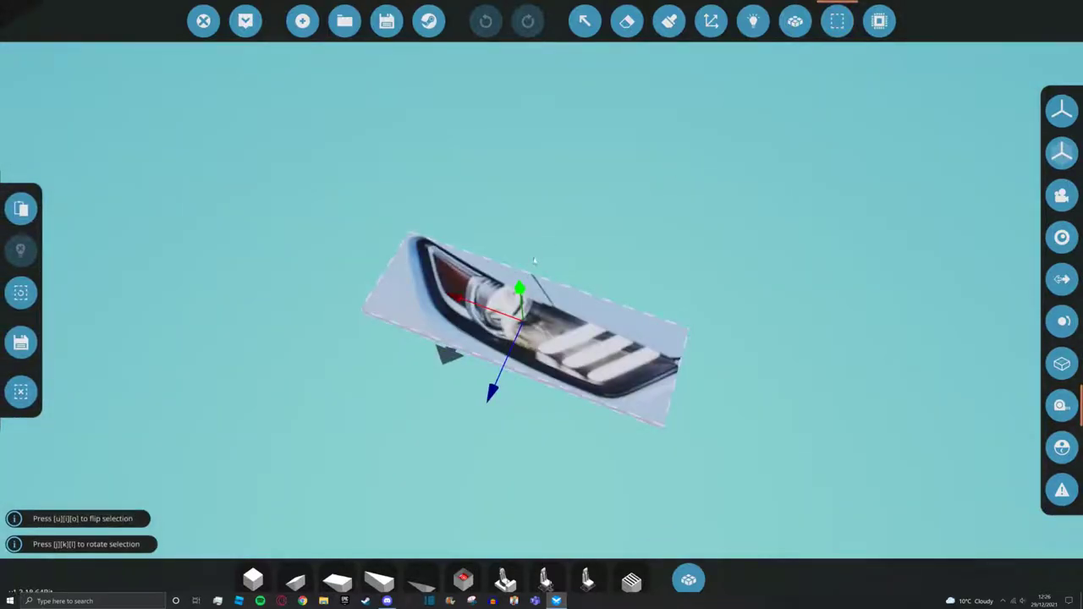
drag(375, 465, 759, 276)
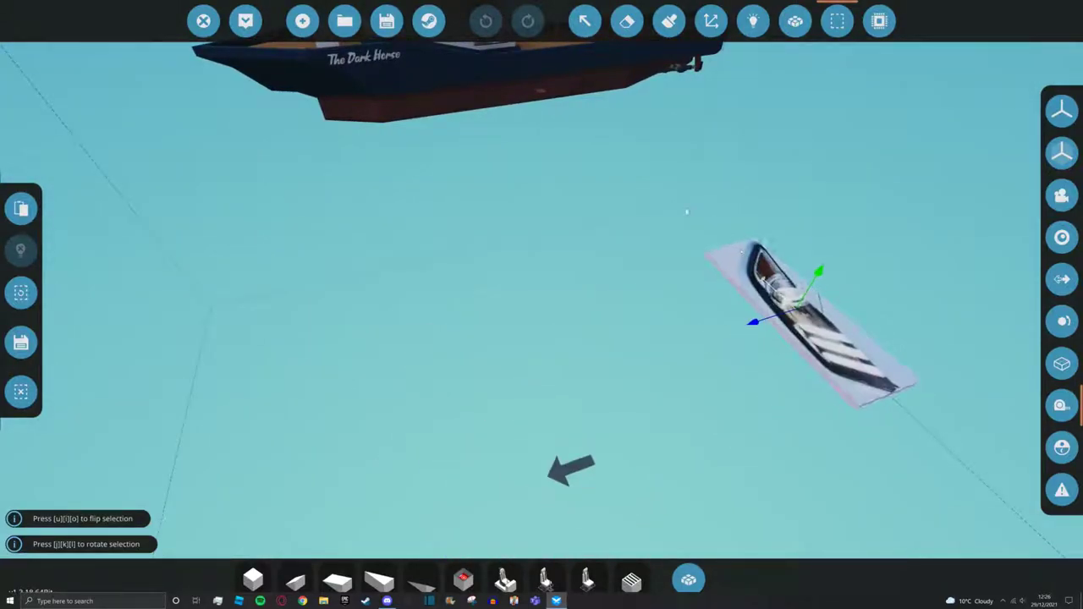
key(w)
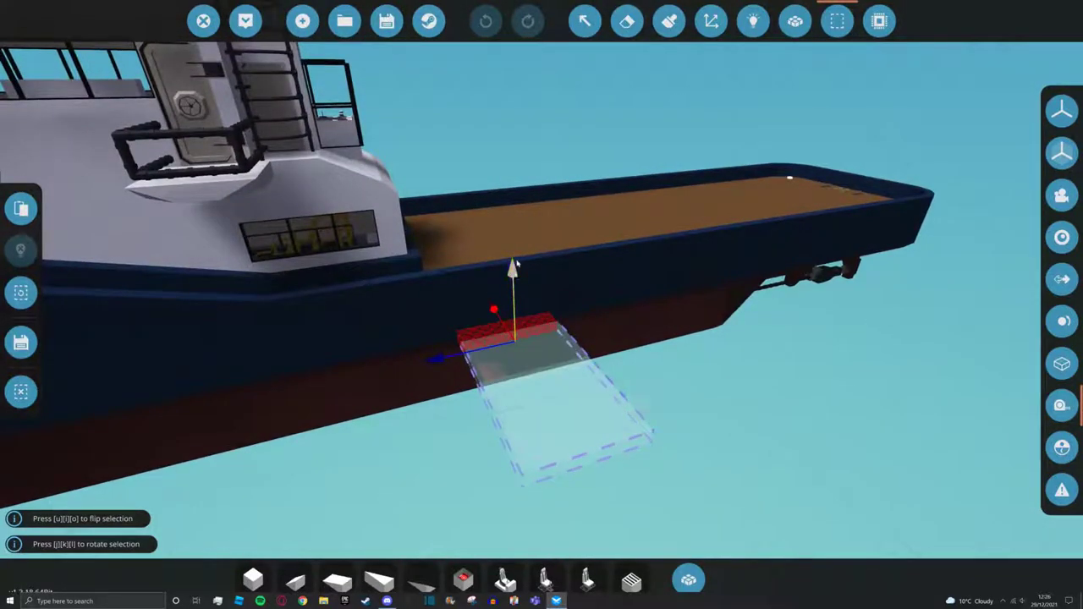
drag(514, 265, 467, 262)
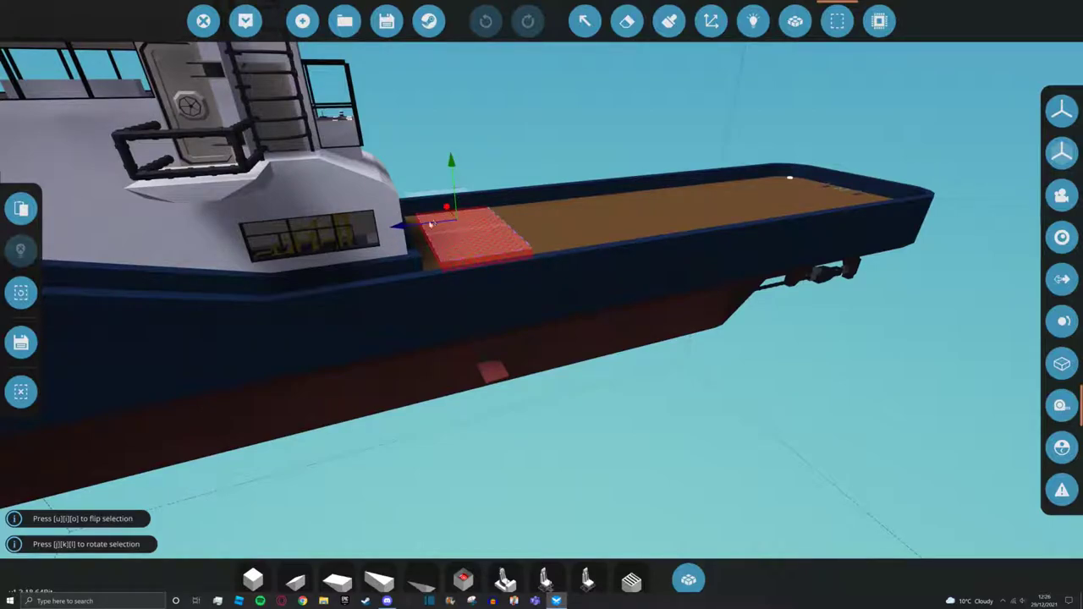
key(w)
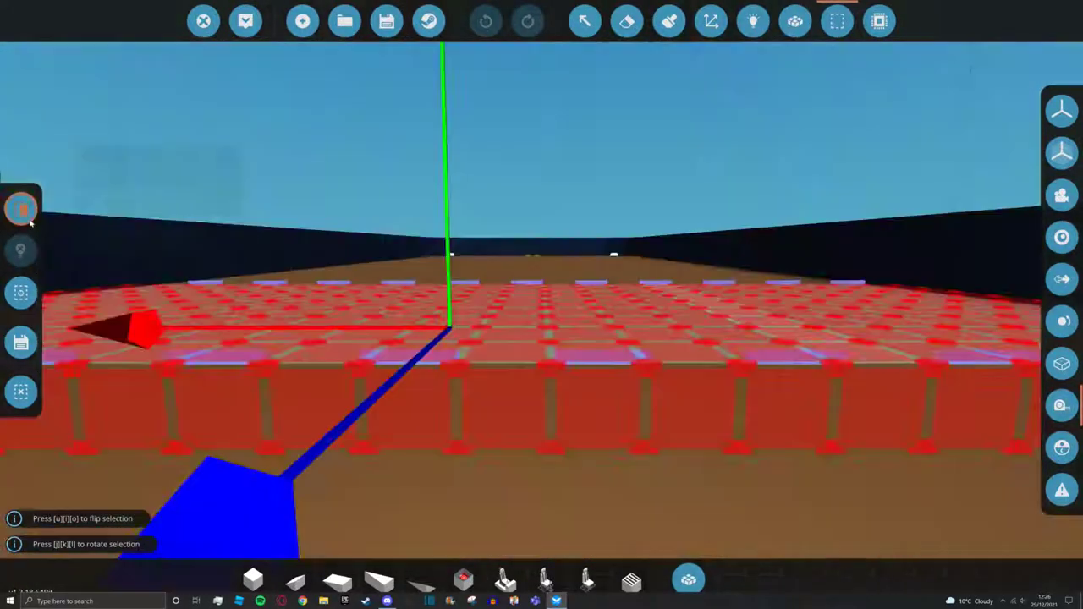
click(23, 210)
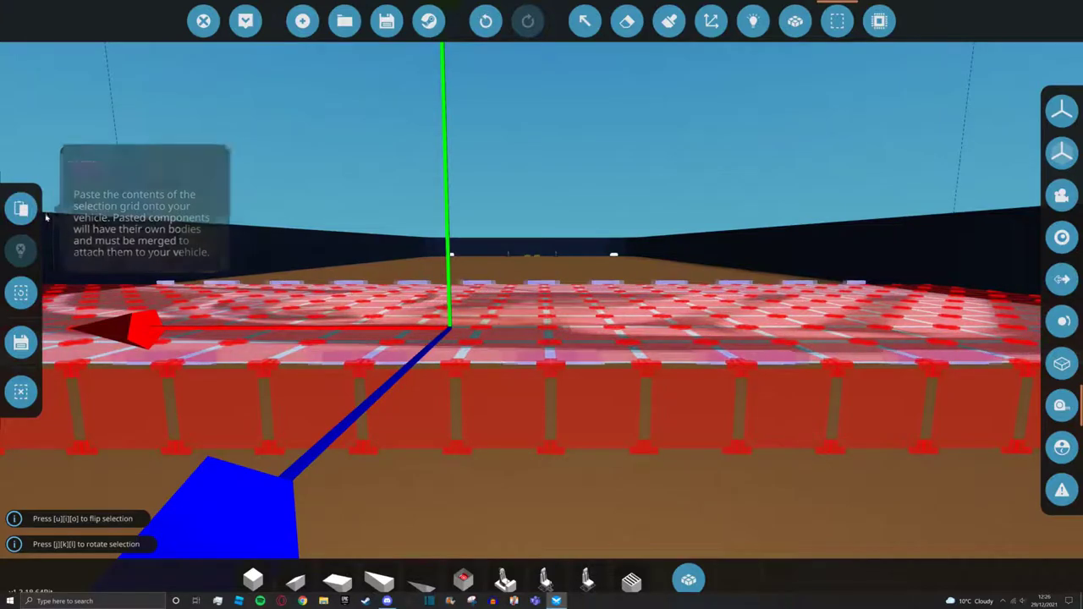
click(19, 393)
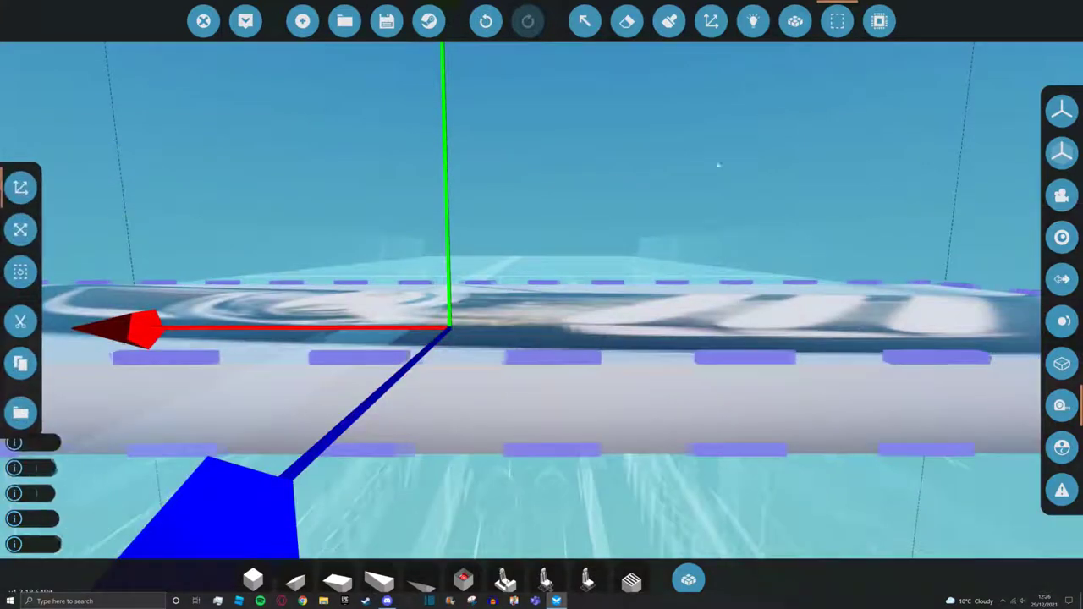
Merge the pasted headlight section into the boat hull
click(837, 21)
click(796, 21)
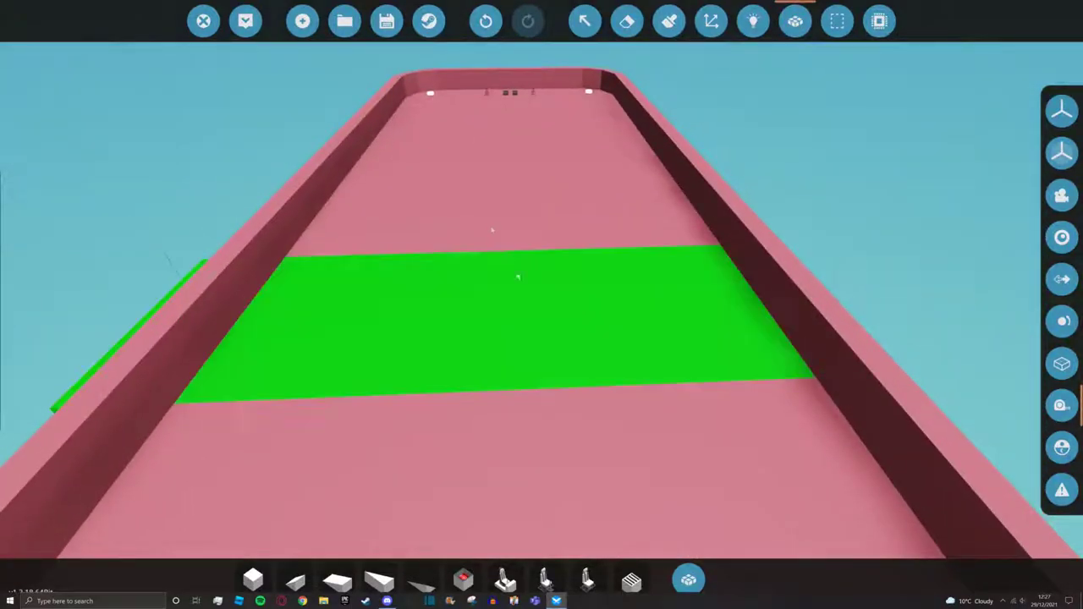
click(491, 227)
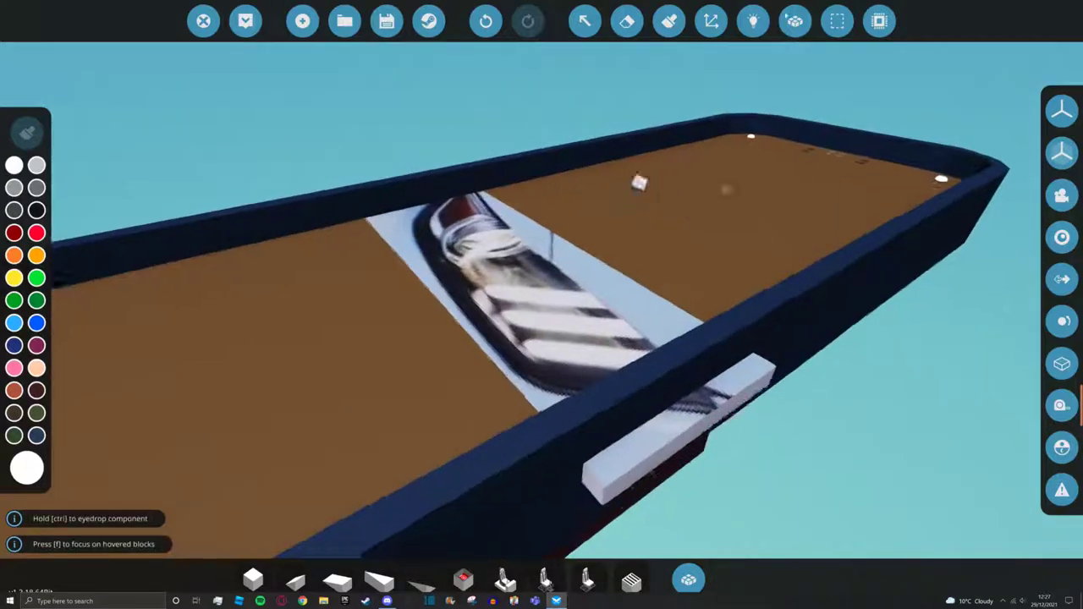
click(796, 21)
key(Escape)
scroll(689, 251, down, 5)
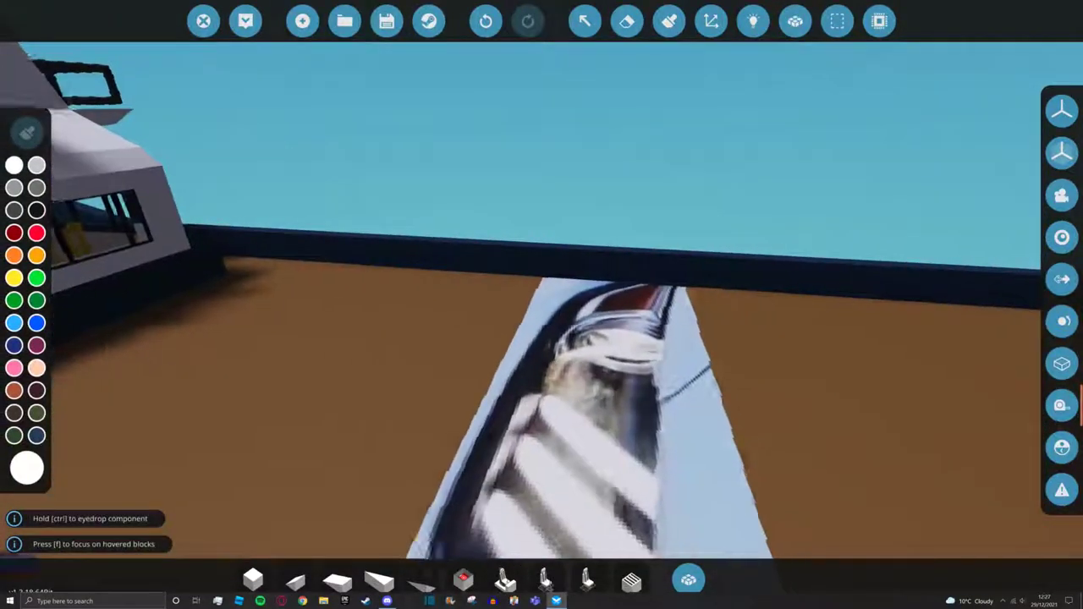